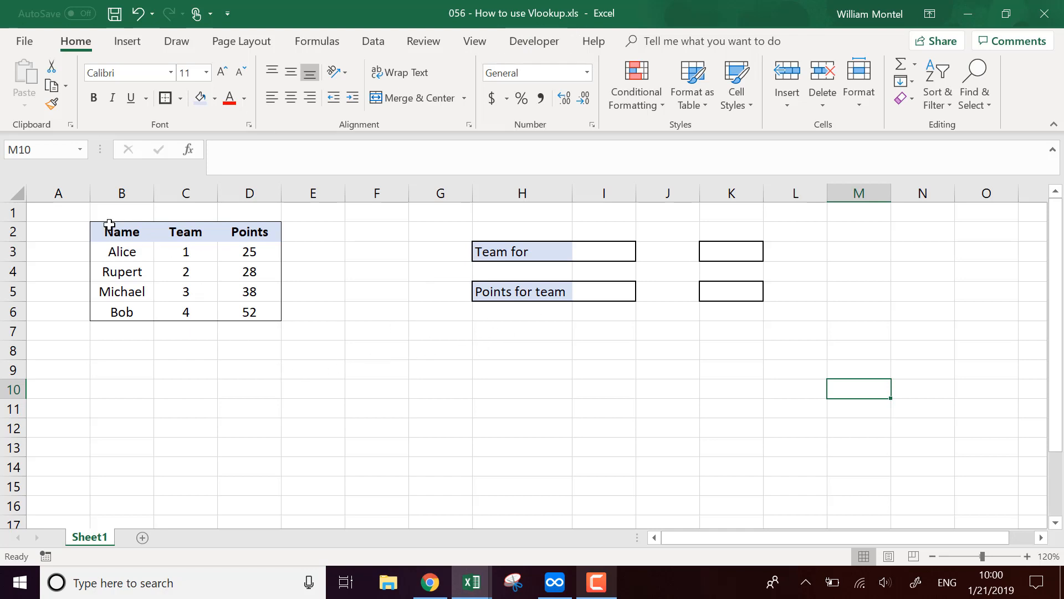
pyautogui.moveTo(106, 230); pyautogui.dragTo(257, 316)
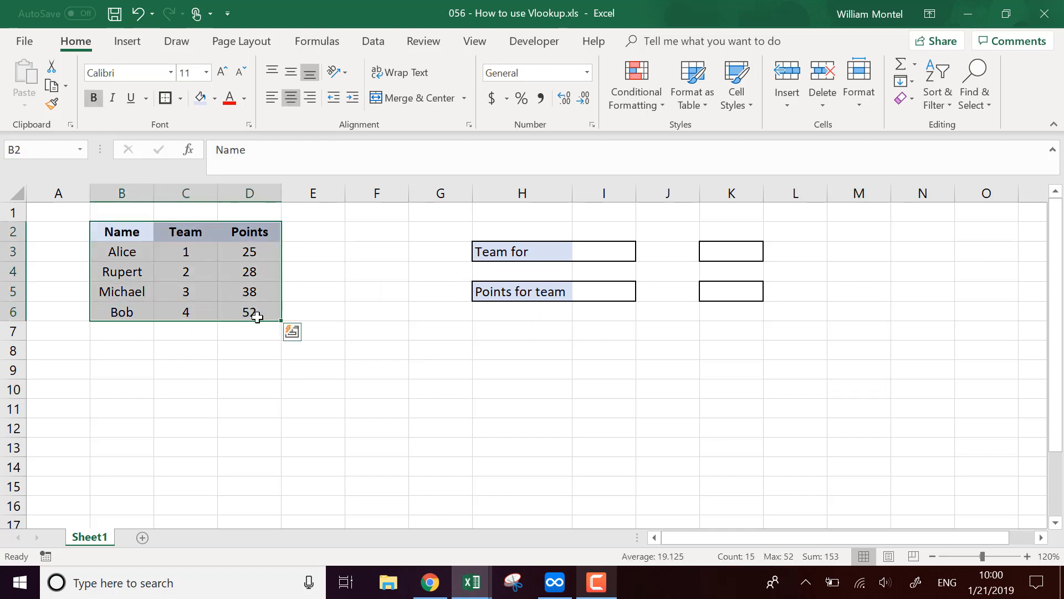
pyautogui.click(123, 232)
pyautogui.moveTo(121, 271); pyautogui.dragTo(114, 312)
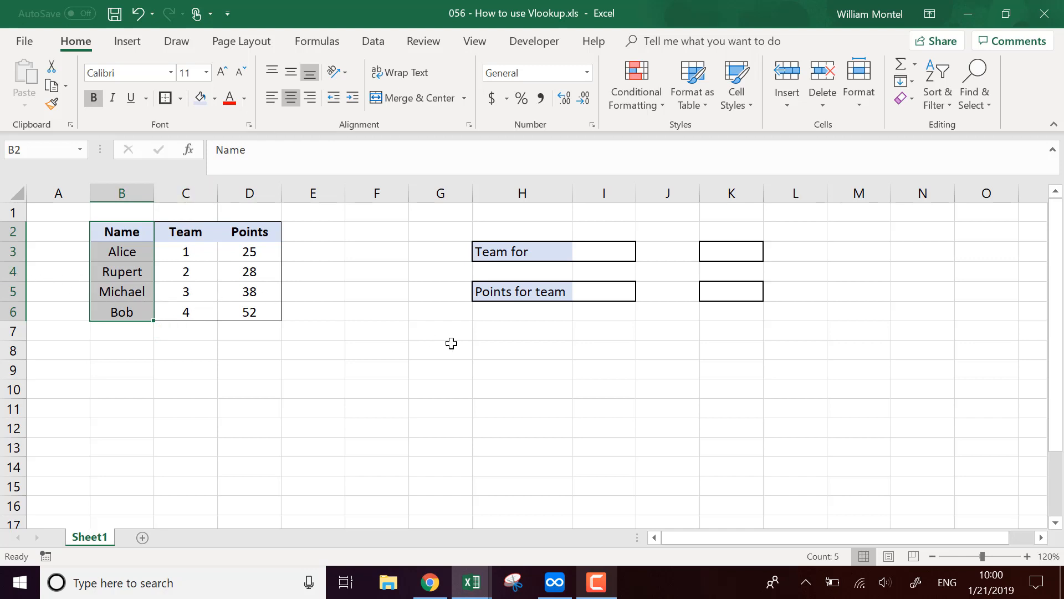
pyautogui.click(451, 344)
# Enter the last name listed in the table's Name column as the lookup name in cell I3
pyautogui.click(538, 252)
pyautogui.click(607, 257)
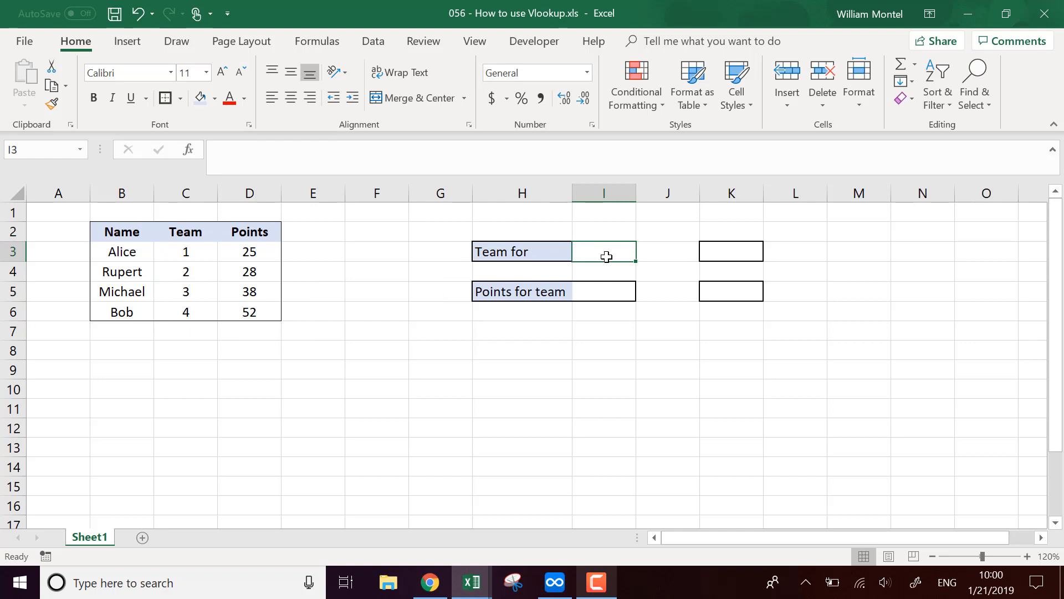
pyautogui.write('Bob')
pyautogui.press('Return')
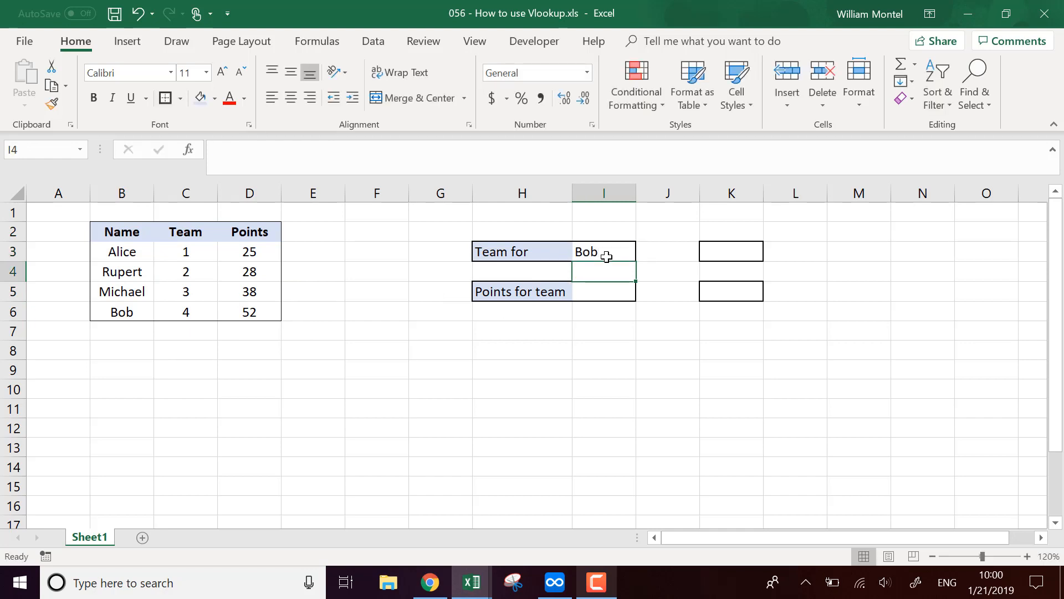
pyautogui.click(607, 256)
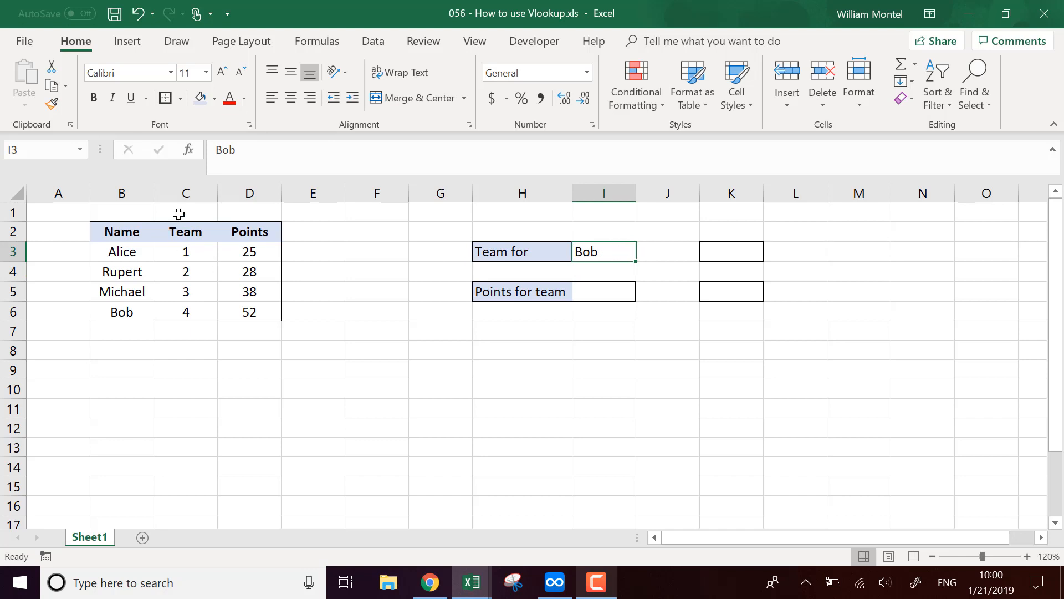
pyautogui.moveTo(185, 251); pyautogui.dragTo(186, 312)
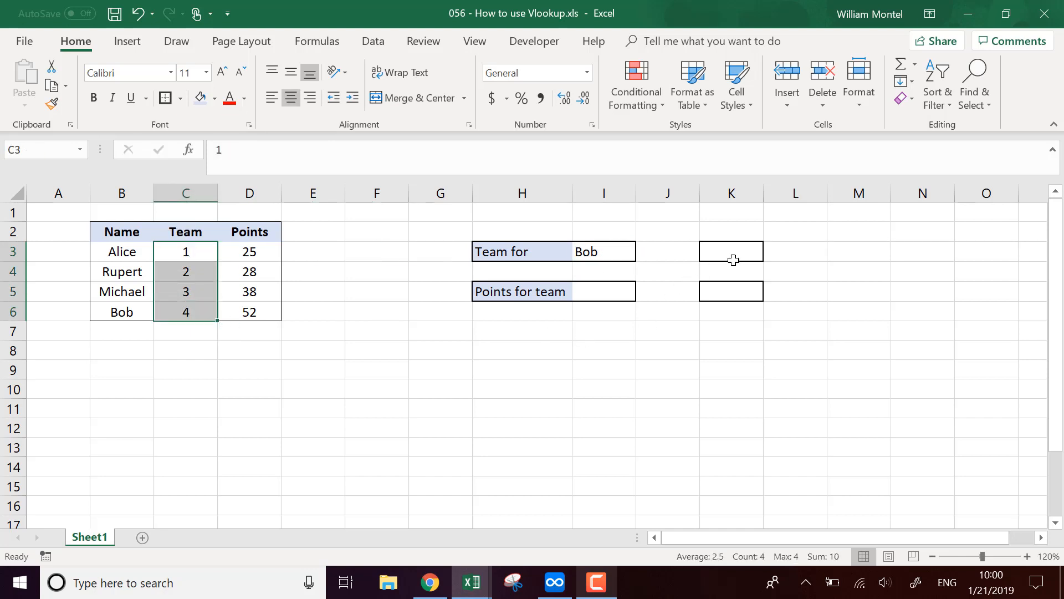
pyautogui.click(748, 252)
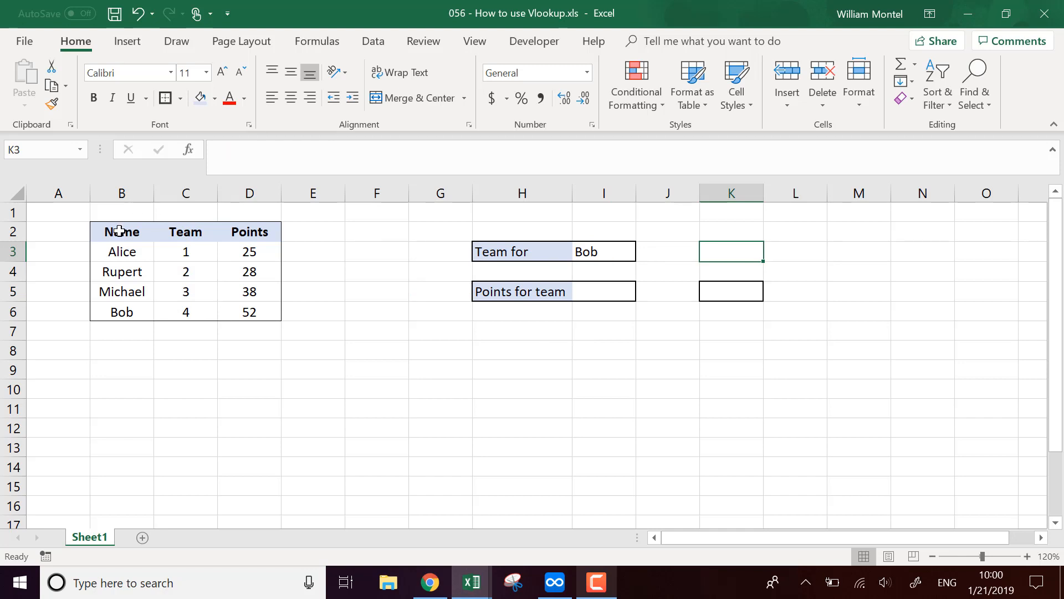
pyautogui.moveTo(122, 229); pyautogui.dragTo(124, 313)
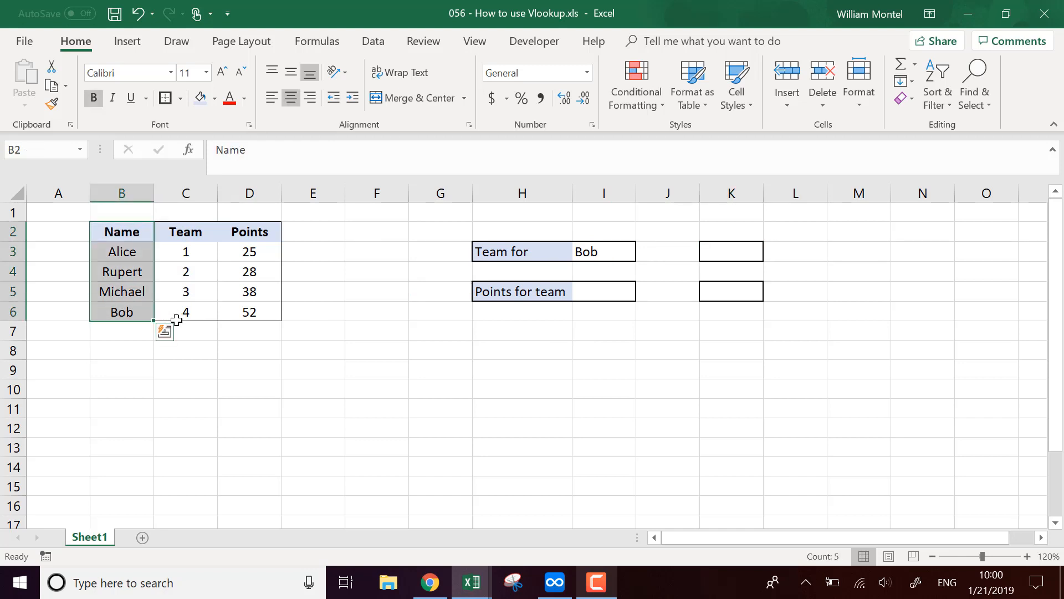
pyautogui.click(131, 311)
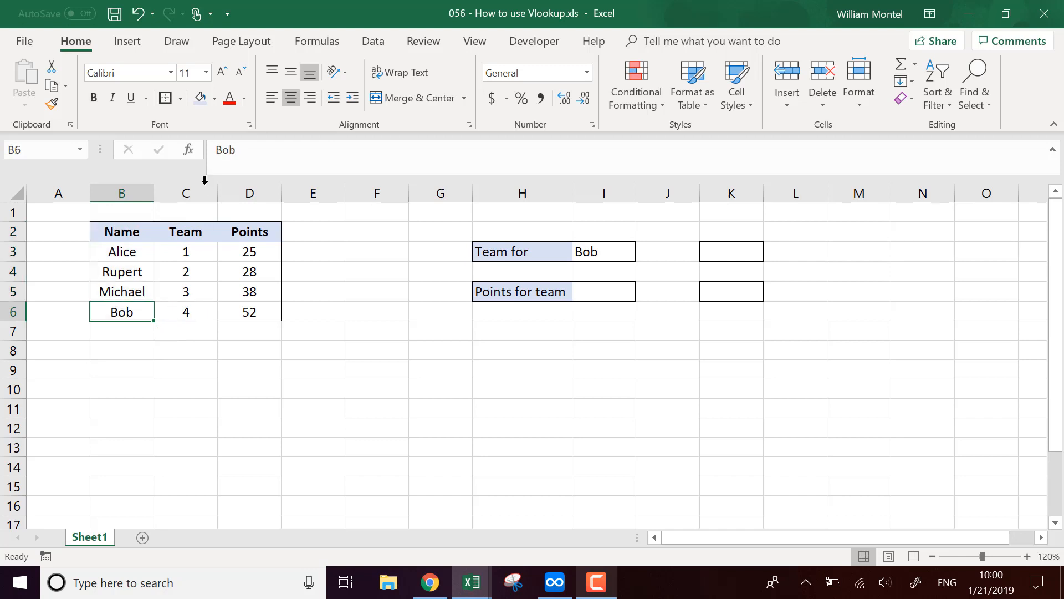
pyautogui.click(187, 318)
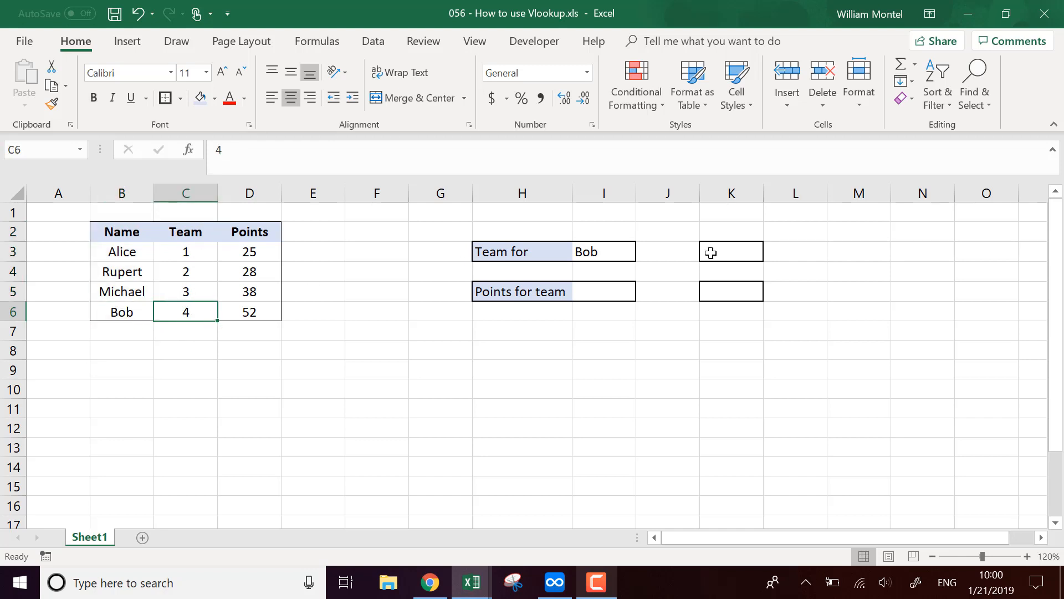
# Begin a VLOOKUP formula in cell K3 with I3 as the lookup value
pyautogui.click(749, 250)
pyautogui.write('=')
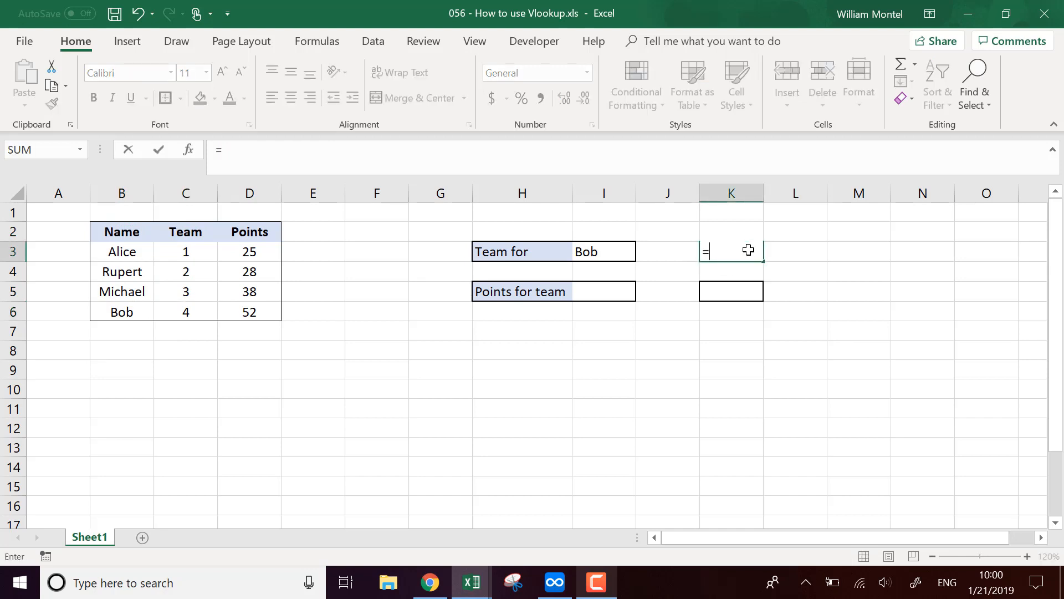
pyautogui.write('vl')
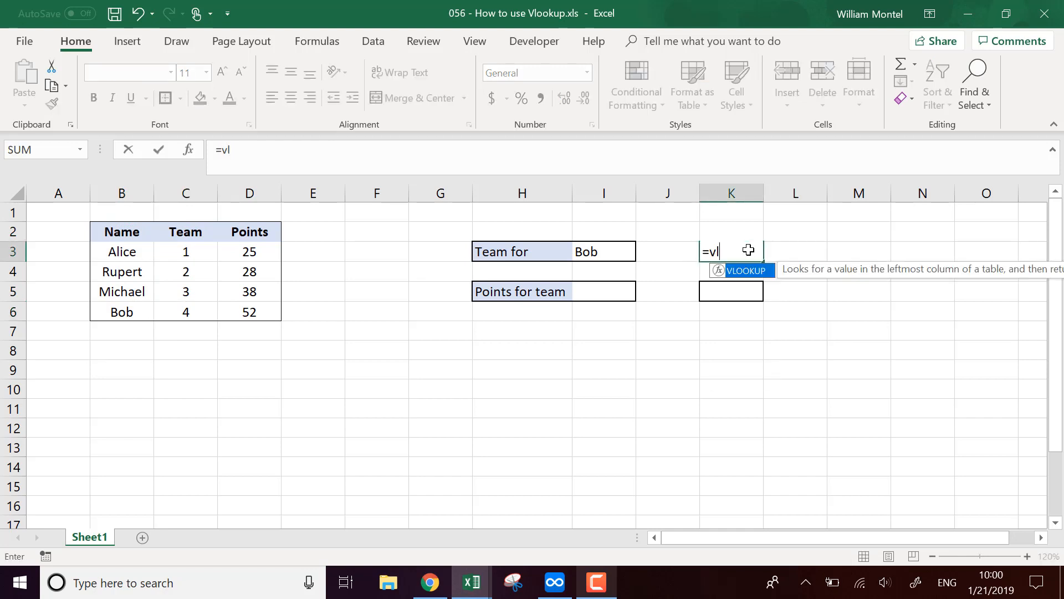
pyautogui.press('Tab')
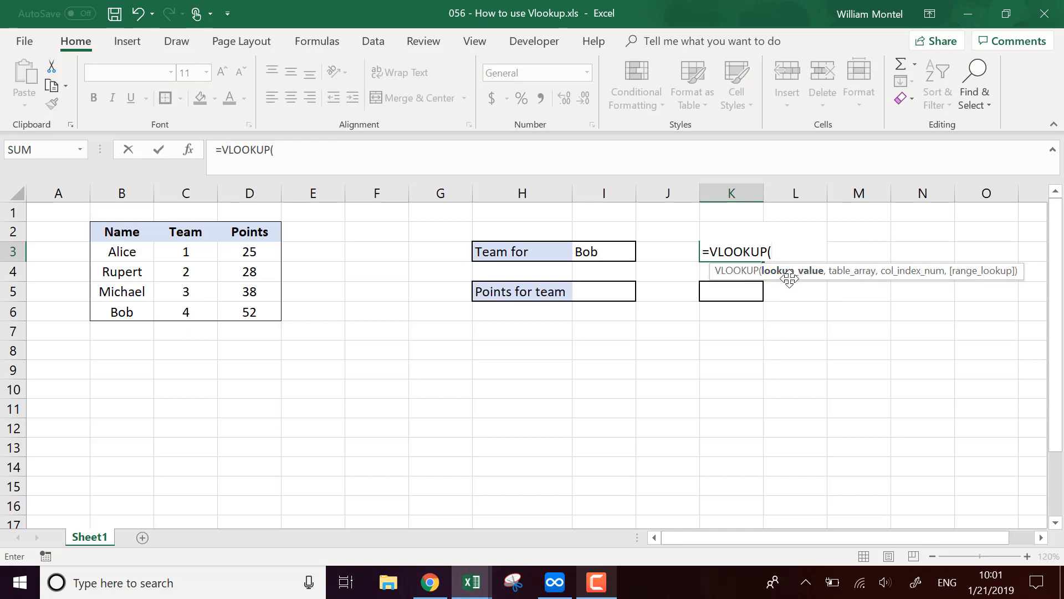
pyautogui.click(614, 252)
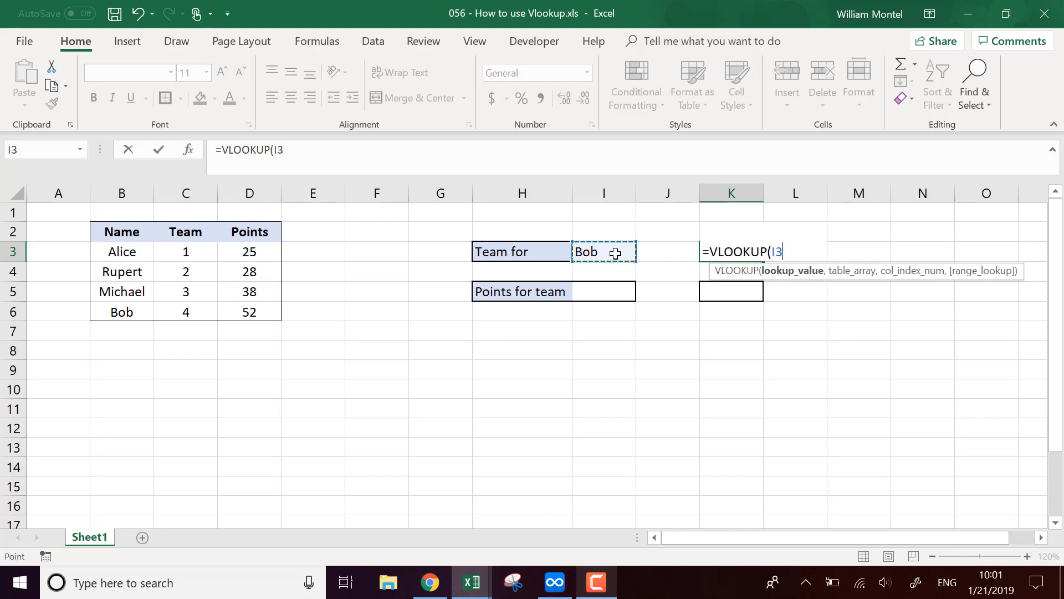
pyautogui.write(',')
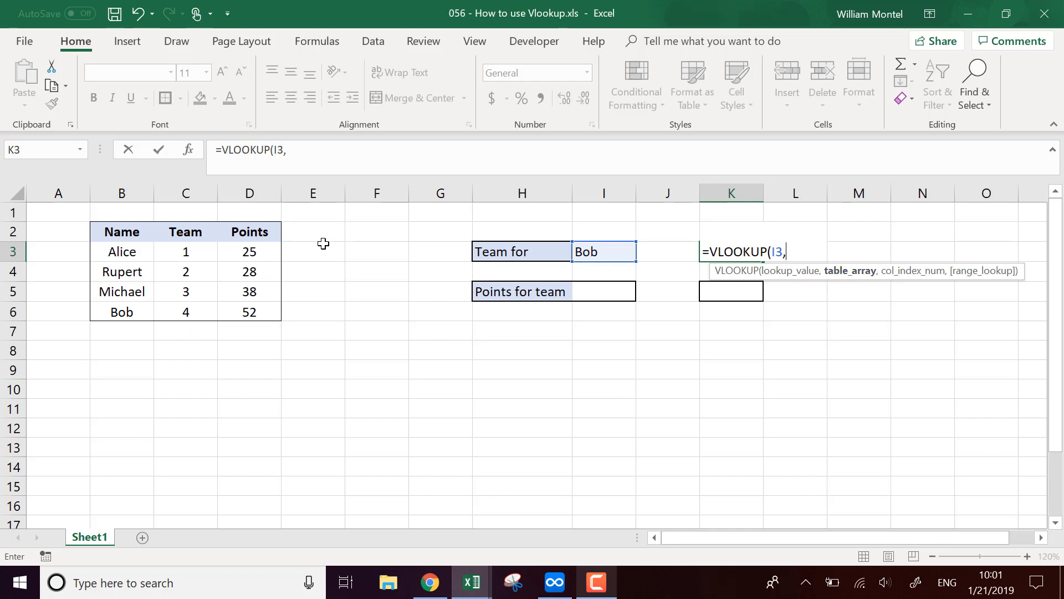
# Set the VLOOKUP table array in K3 to the whole table as the absolute range $B$2:$D$6
pyautogui.moveTo(270, 316); pyautogui.dragTo(108, 226)
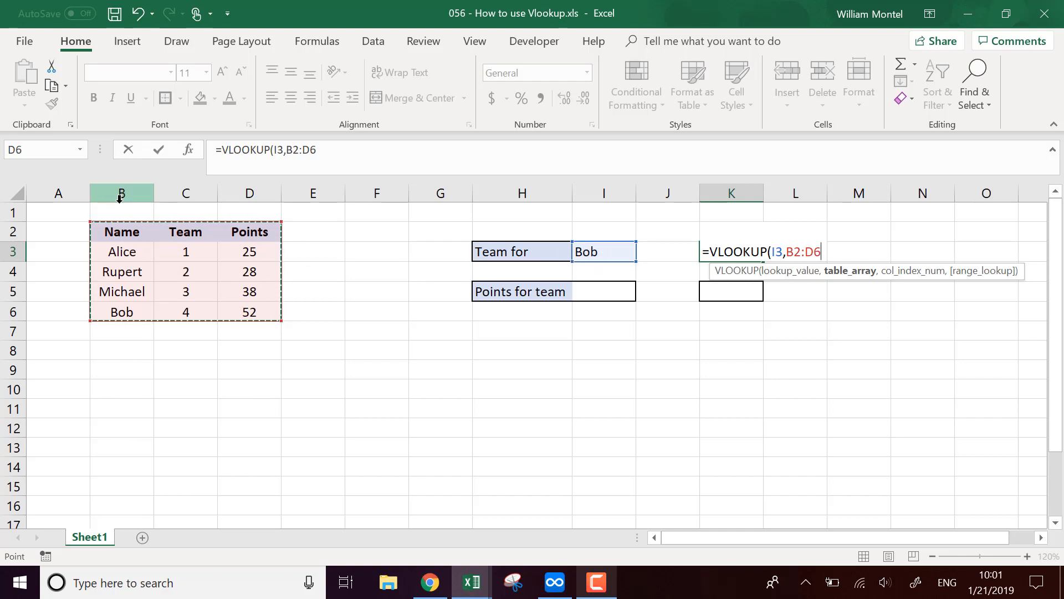
pyautogui.click(342, 155)
pyautogui.press('F4')
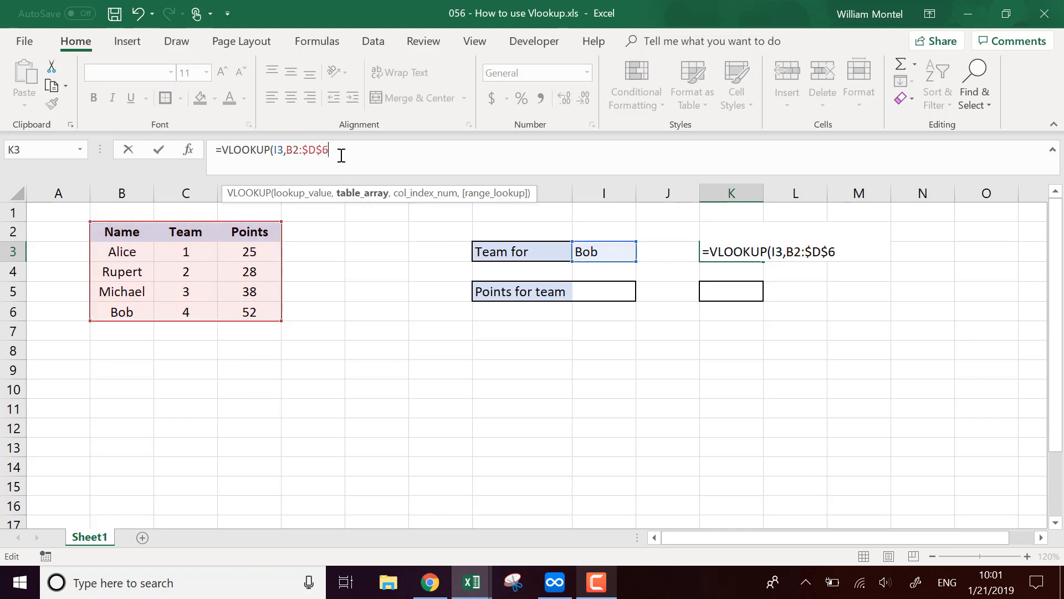
pyautogui.click(297, 149)
pyautogui.press('F4')
pyautogui.click(384, 155)
pyautogui.write(',')
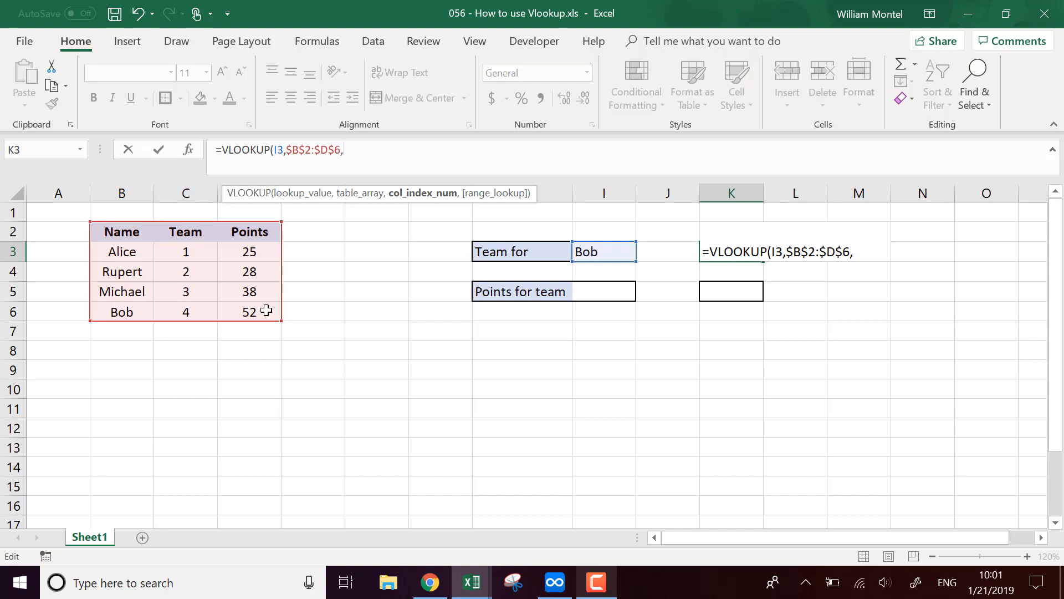
# Complete the K3 VLOOKUP with column index 2 and range lookup 0 for an exact match
pyautogui.write('2,')
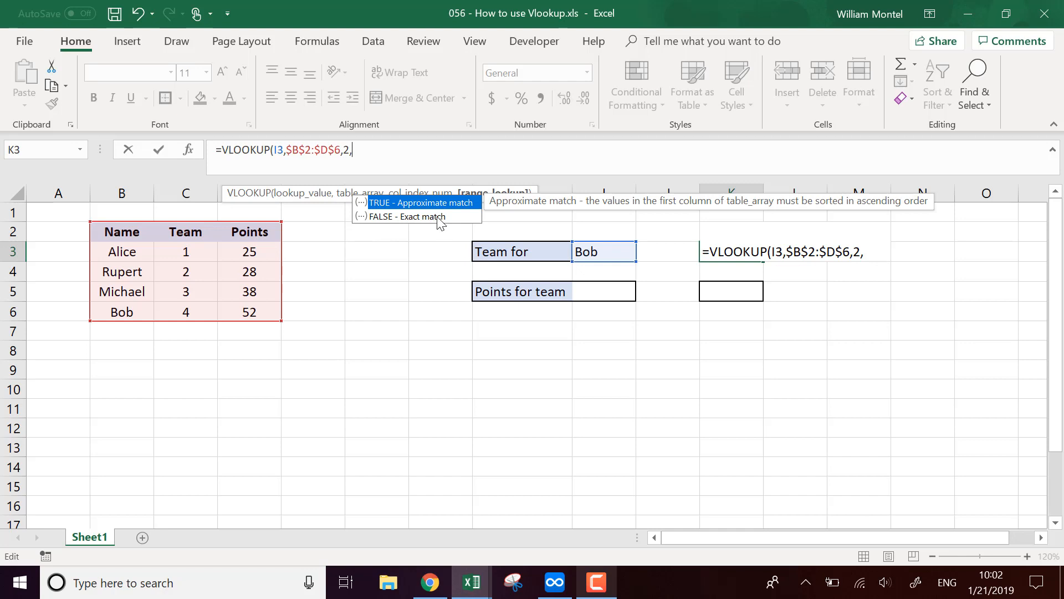
pyautogui.write('0')
pyautogui.click(379, 216)
pyautogui.press('Return')
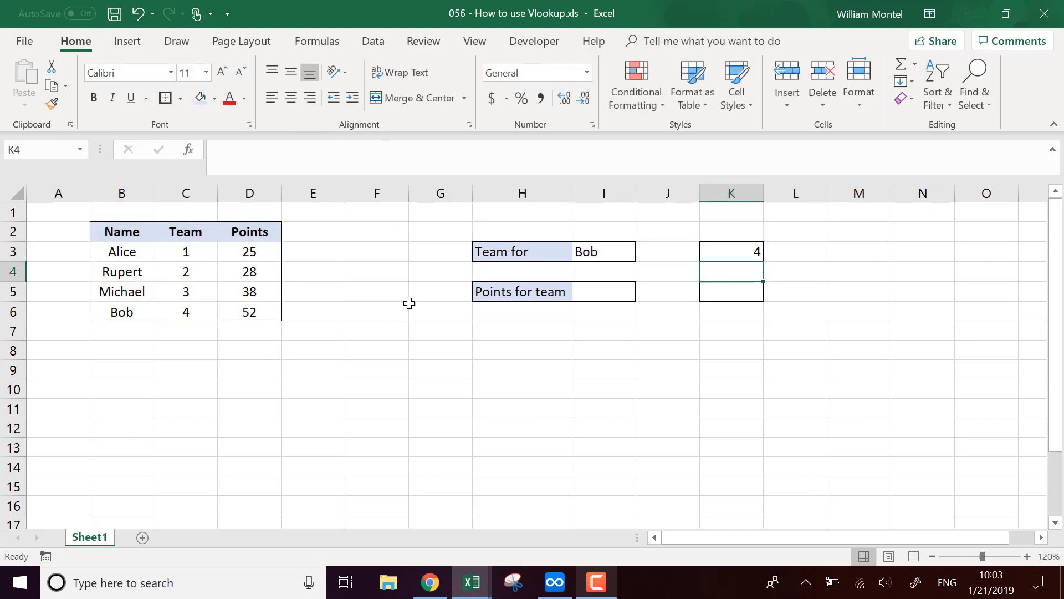
# Replace the lookup name in I3 with the name listed in cell B5 of the table
pyautogui.click(750, 248)
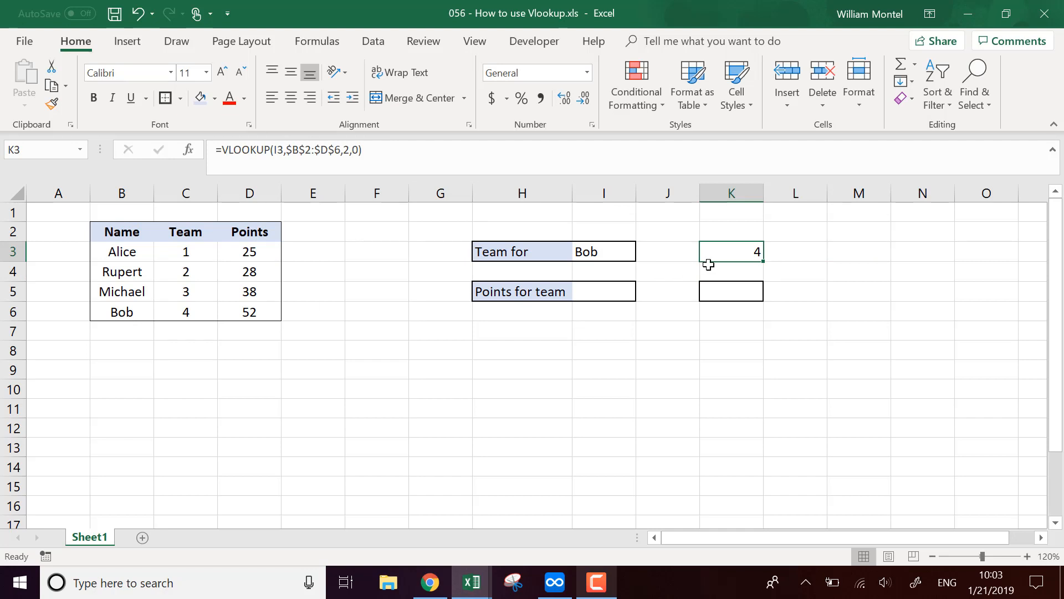
pyautogui.click(597, 250)
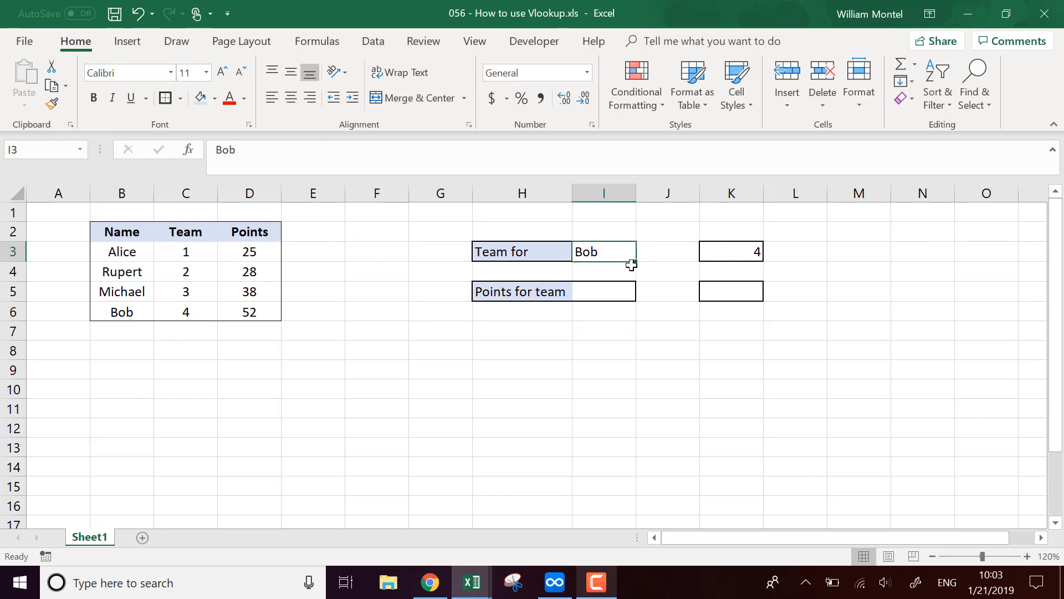
pyautogui.write('Mich')
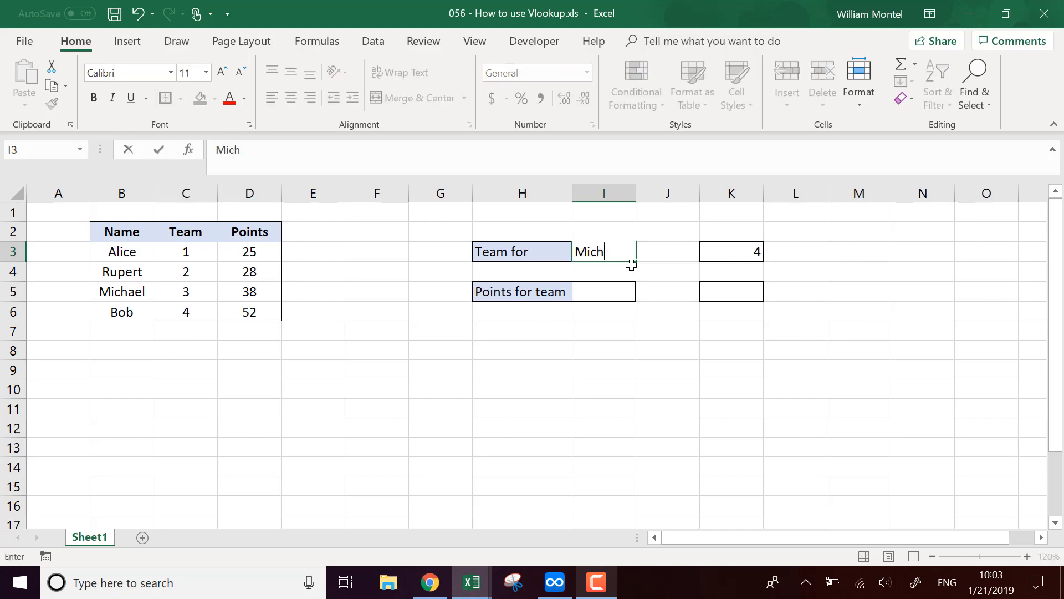
pyautogui.write('ael')
pyautogui.press('Return')
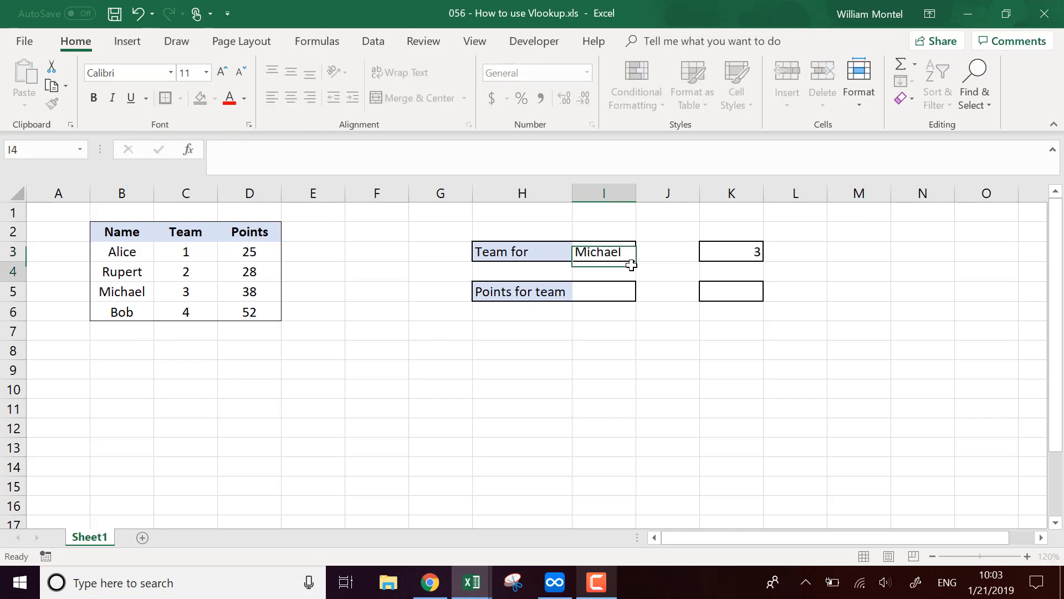
pyautogui.click(737, 254)
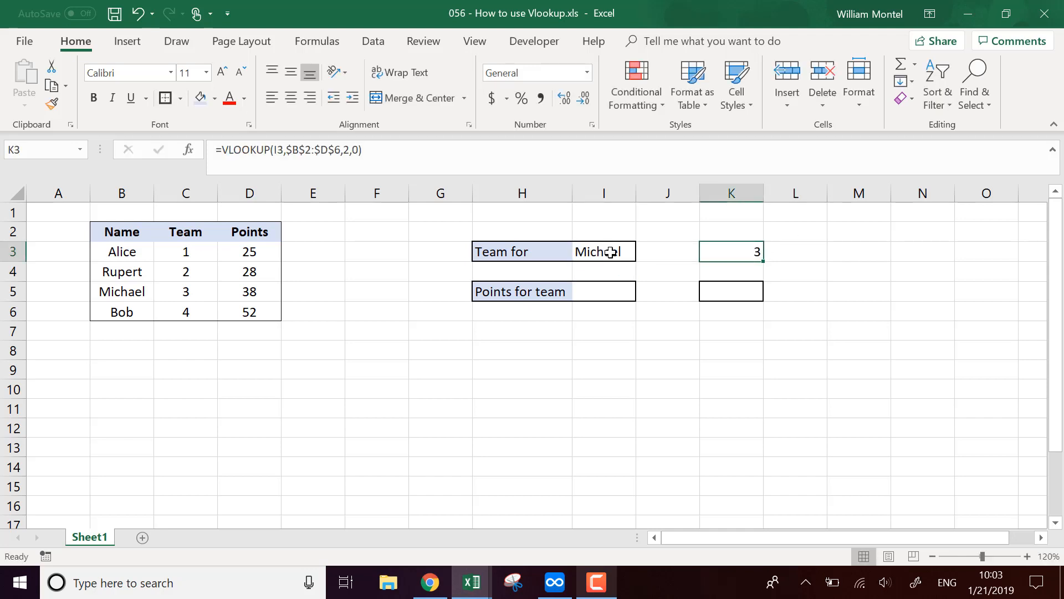
pyautogui.click(615, 250)
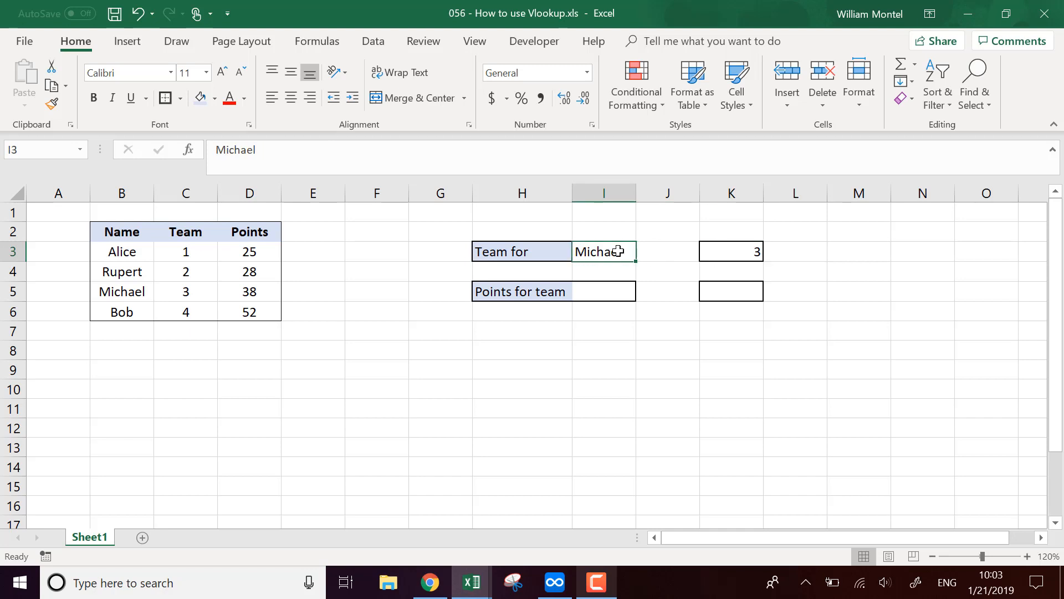
pyautogui.click(748, 248)
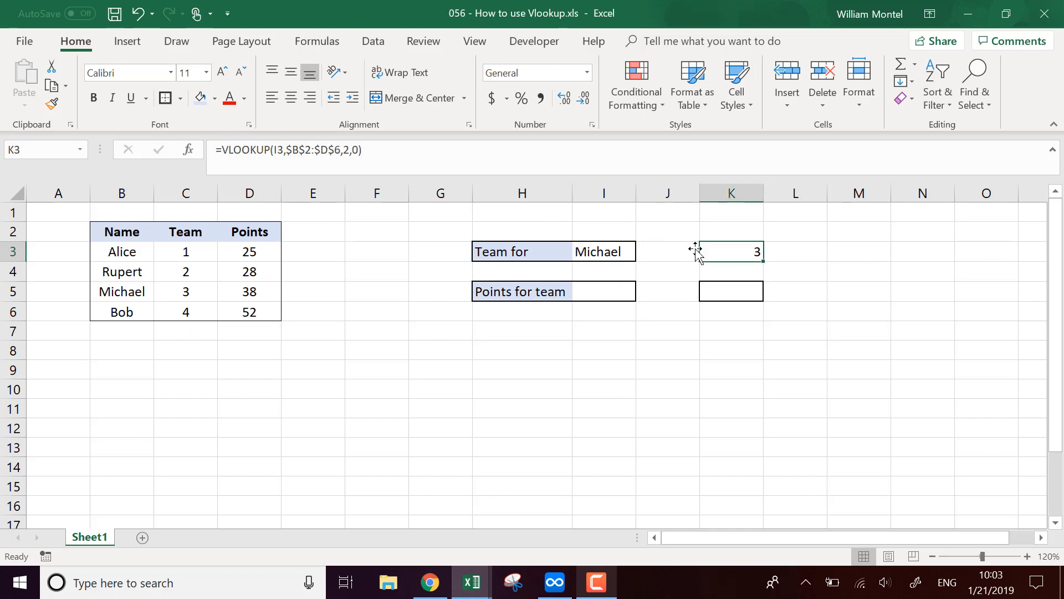
pyautogui.click(600, 290)
pyautogui.click(622, 256)
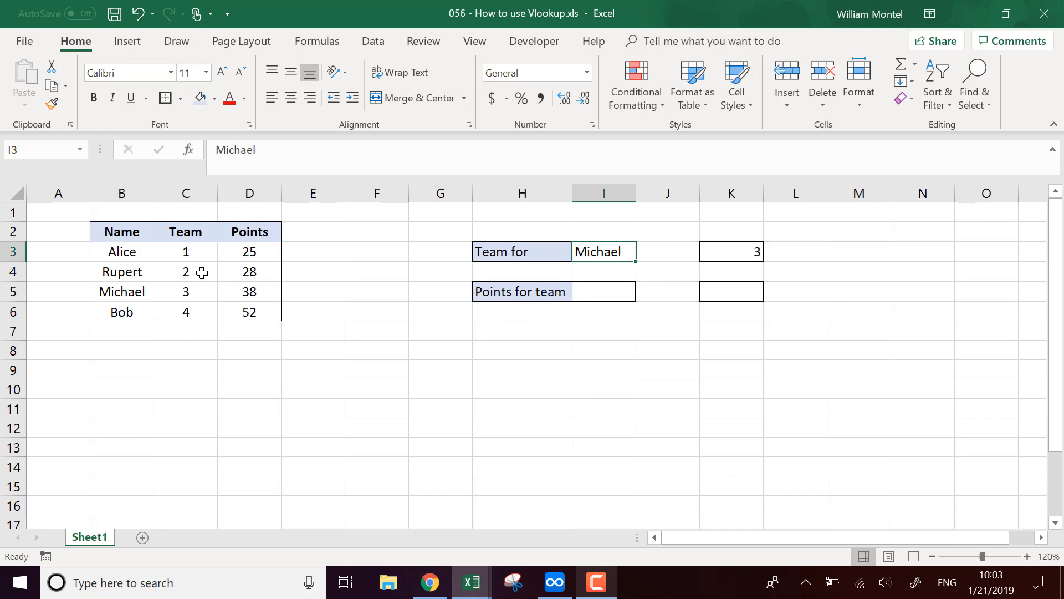
# Enter 3 as the team number in cell I5, beside "Points for team"
pyautogui.click(624, 291)
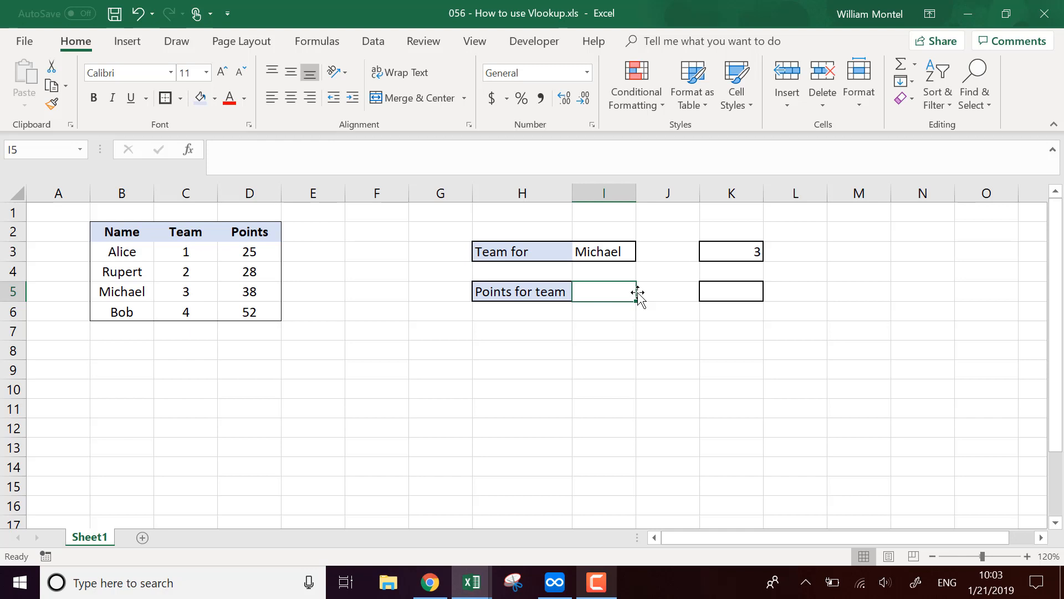
pyautogui.write('3')
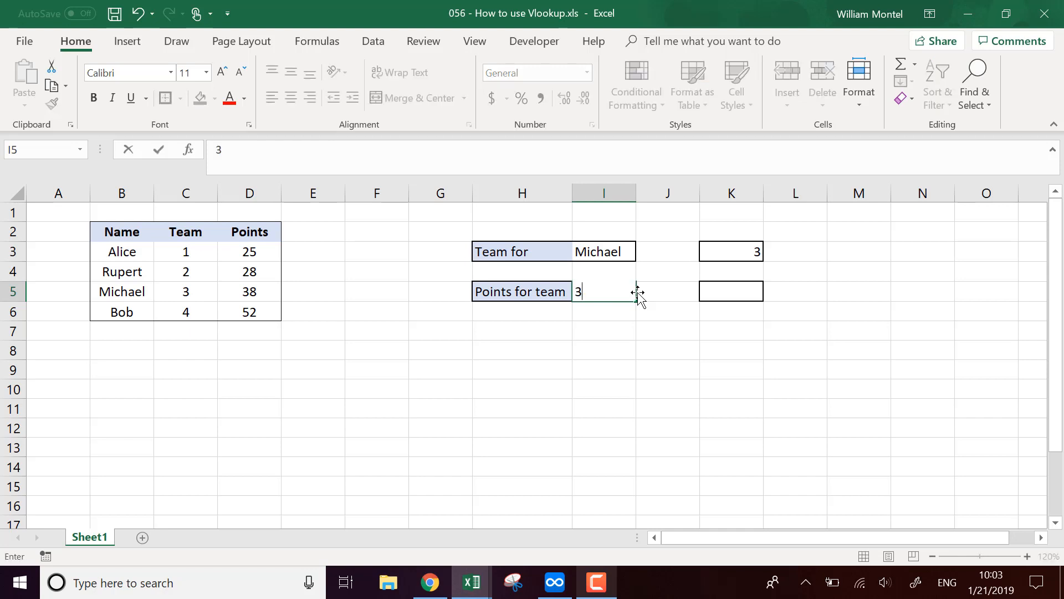
pyautogui.press('Tab')
# Begin a VLOOKUP formula in cell K5 with I5 as the lookup value
pyautogui.press('Tab')
pyautogui.write('=')
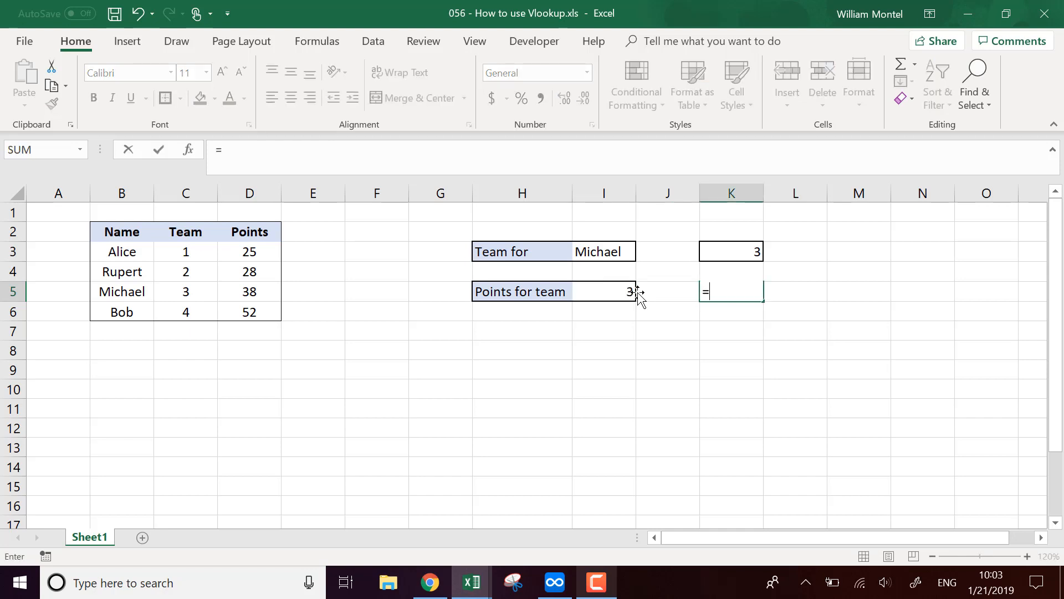
pyautogui.write('vl')
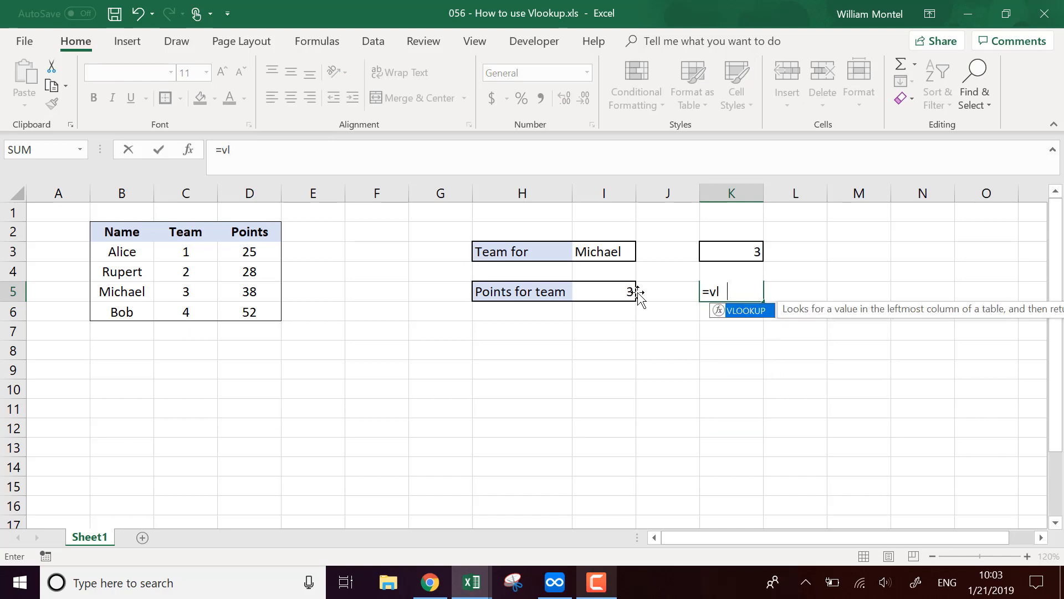
pyautogui.write('o')
pyautogui.press('Tab')
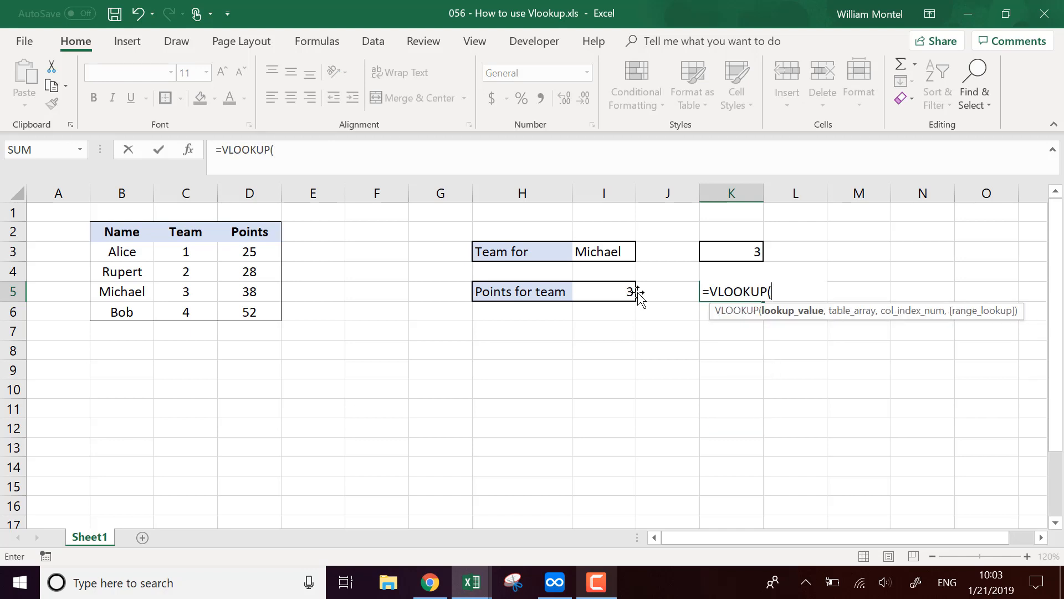
pyautogui.click(617, 289)
pyautogui.write(',')
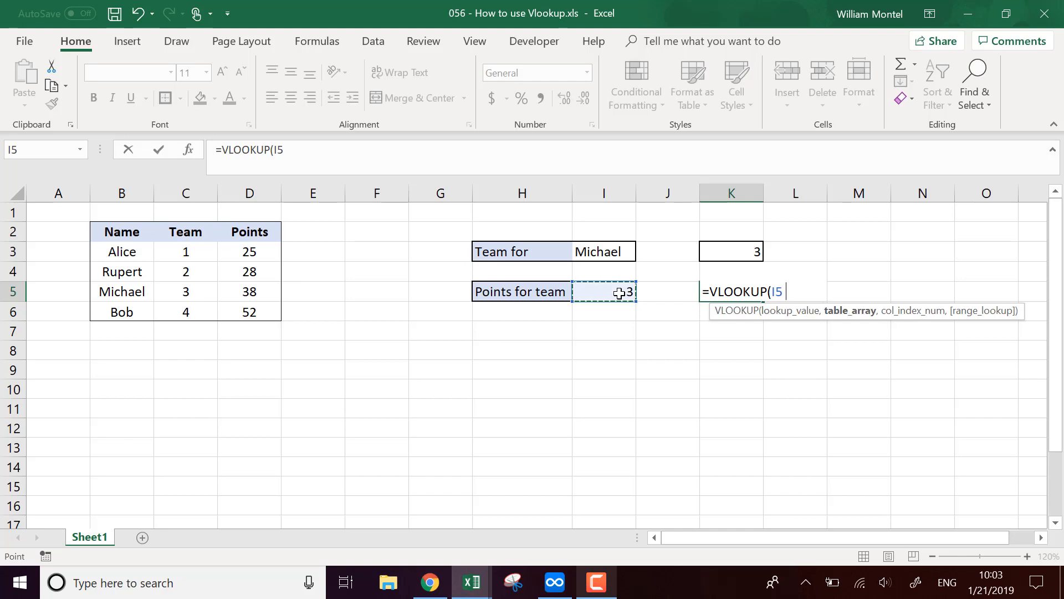
pyautogui.write(',')
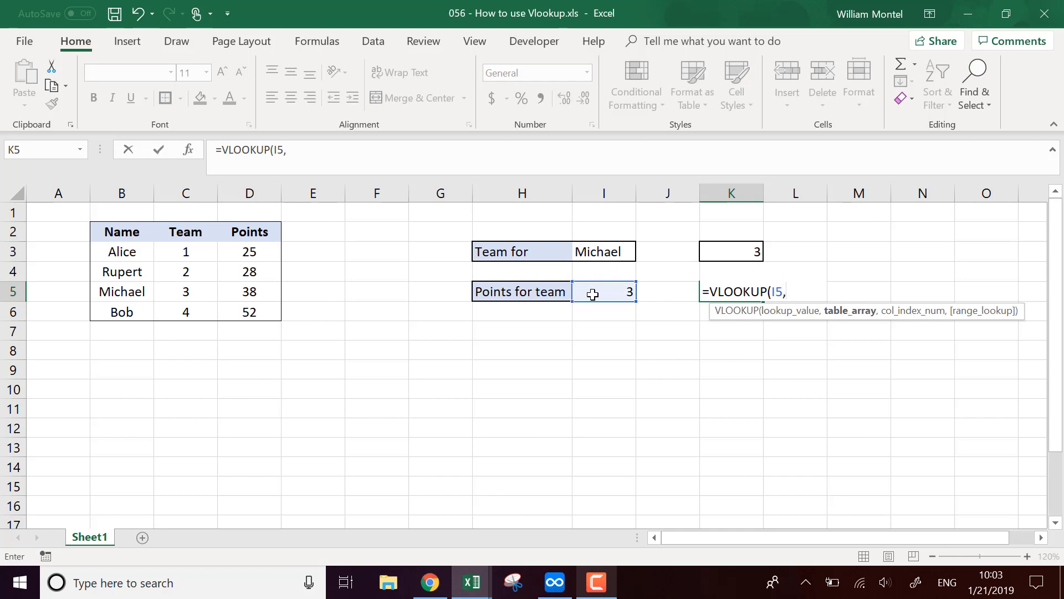
# Complete the K5 VLOOKUP with absolute table range $B$2:$D$6, column index 3 and range lookup 0
pyautogui.moveTo(133, 230); pyautogui.dragTo(242, 315)
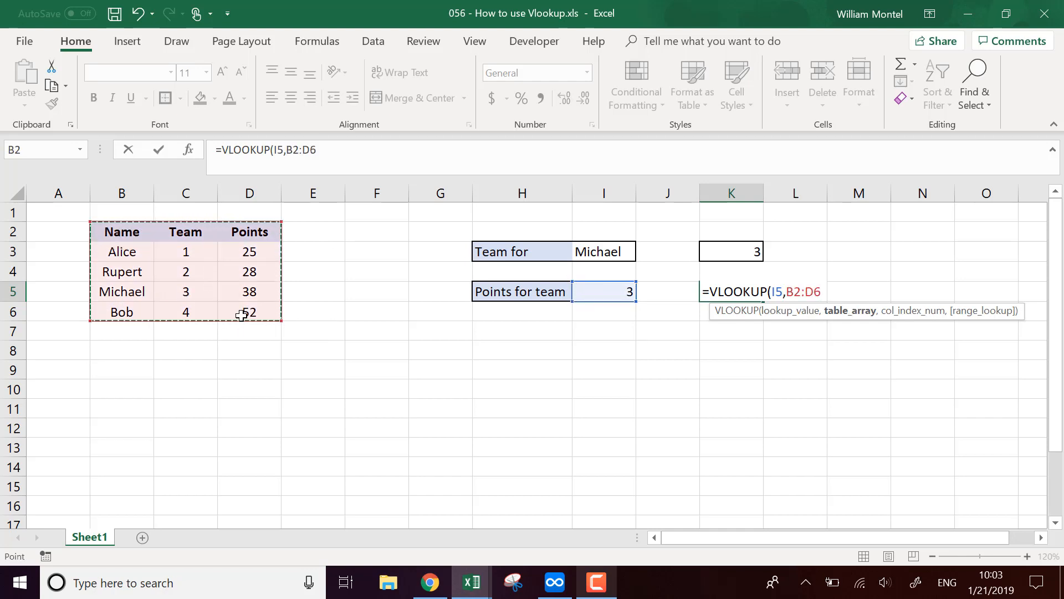
pyautogui.press('F4')
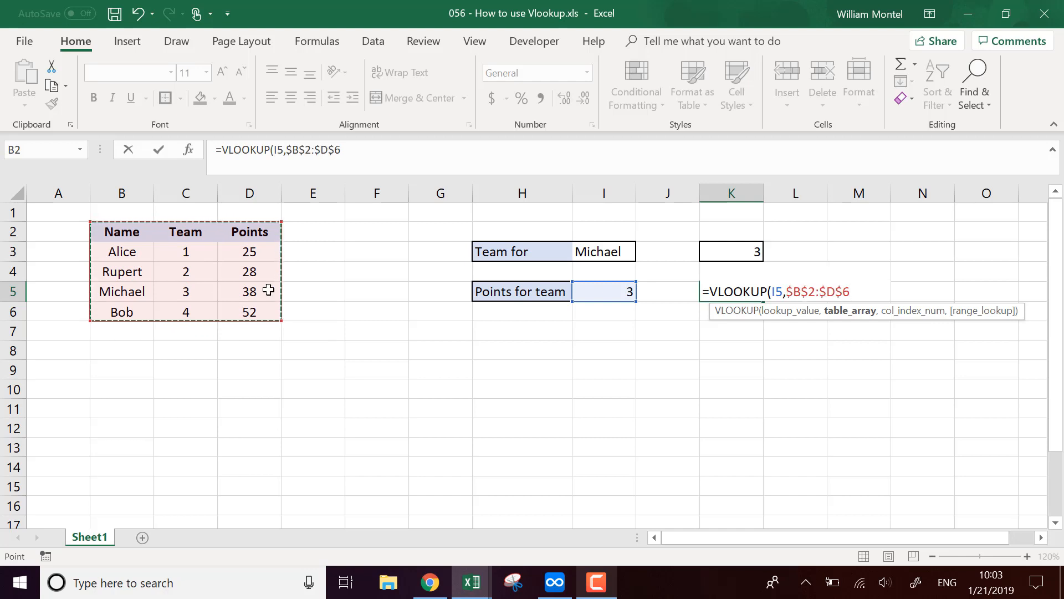
pyautogui.click(393, 160)
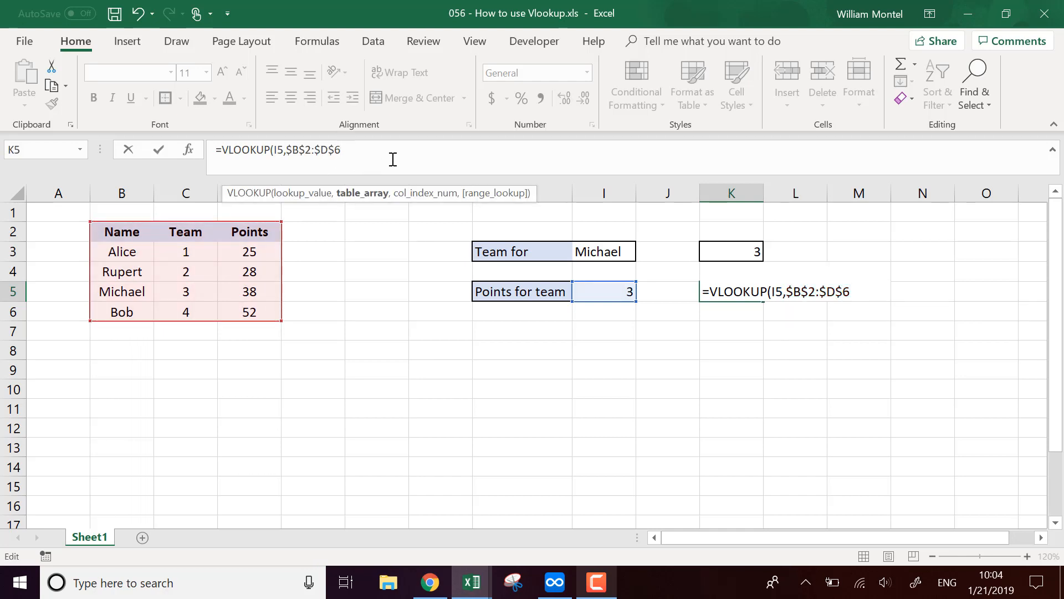
pyautogui.write(',3')
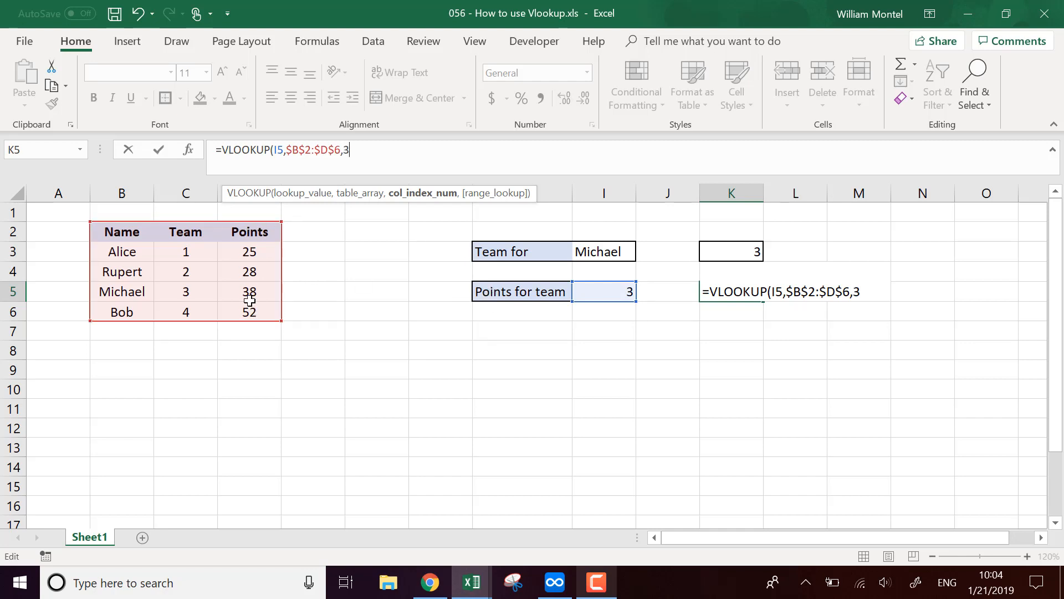
pyautogui.write(',0)')
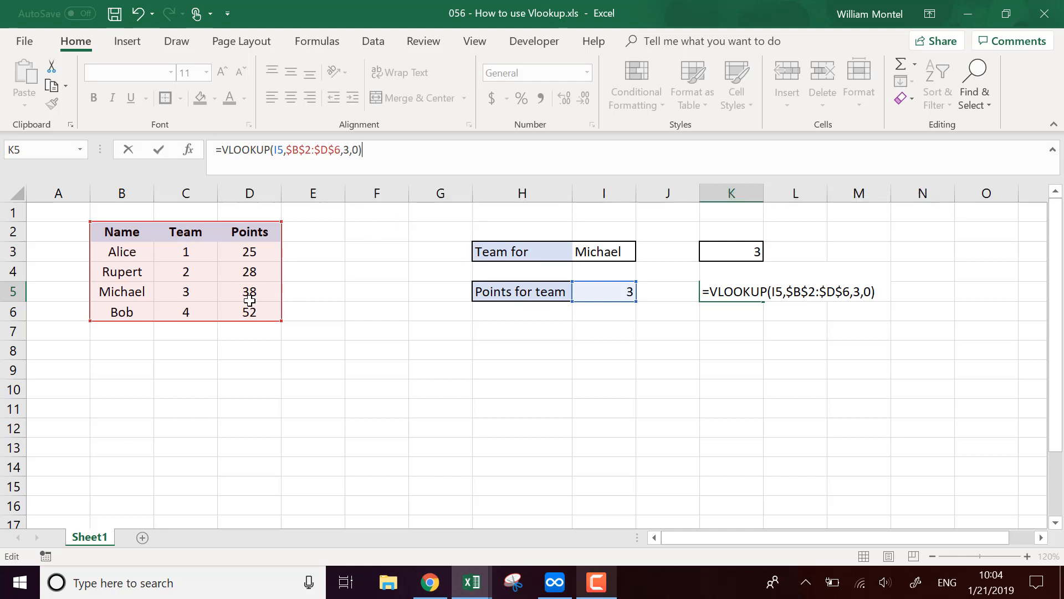
pyautogui.press('Return')
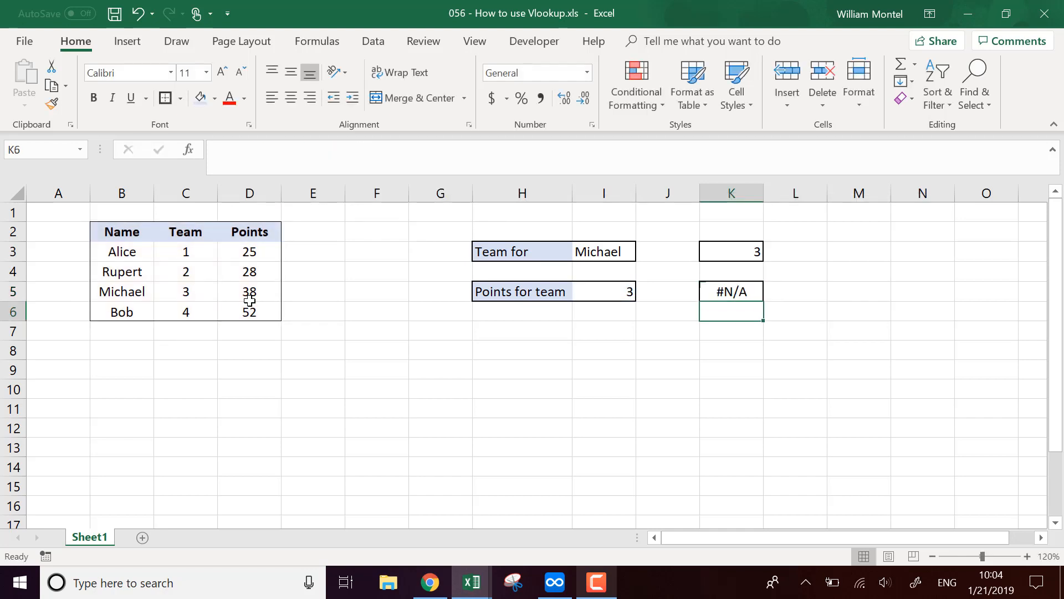
# Shrink the table array in the K5 VLOOKUP to $C$2:$D$6 so it starts at the Team column
pyautogui.doubleClick(737, 292)
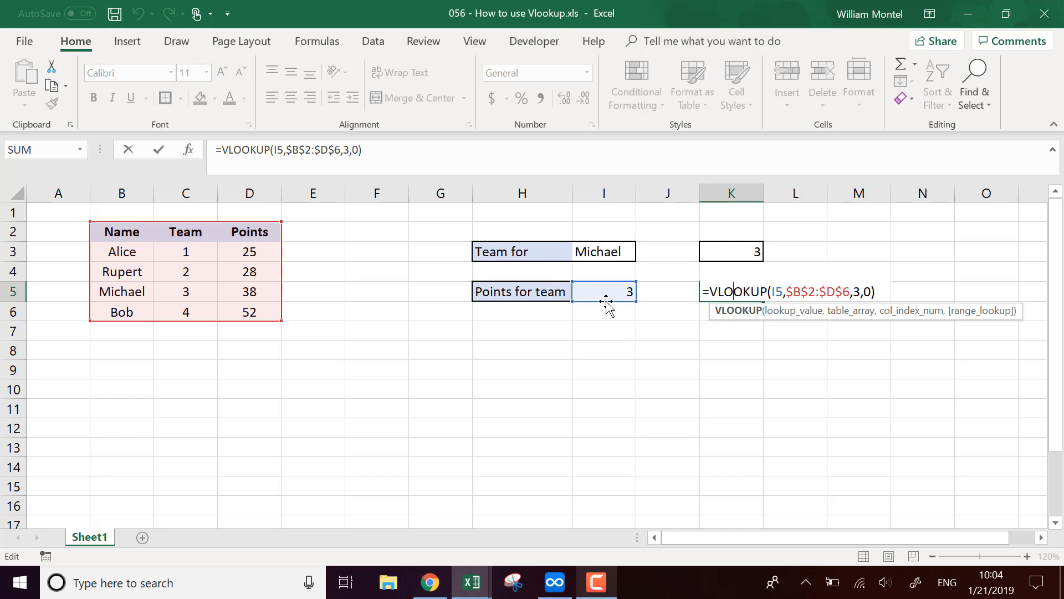
pyautogui.click(776, 291)
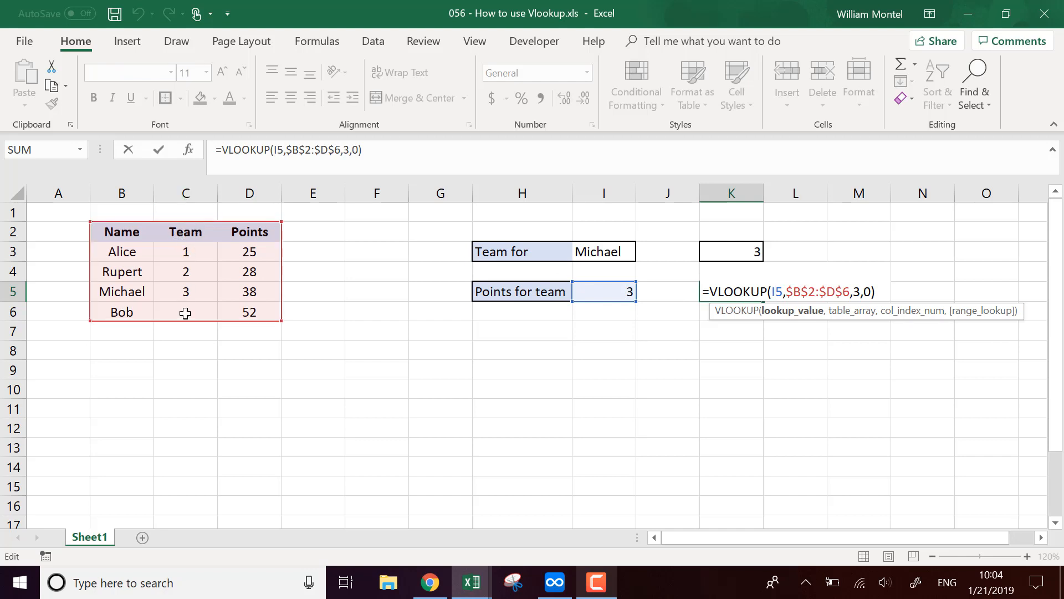
pyautogui.click(802, 290)
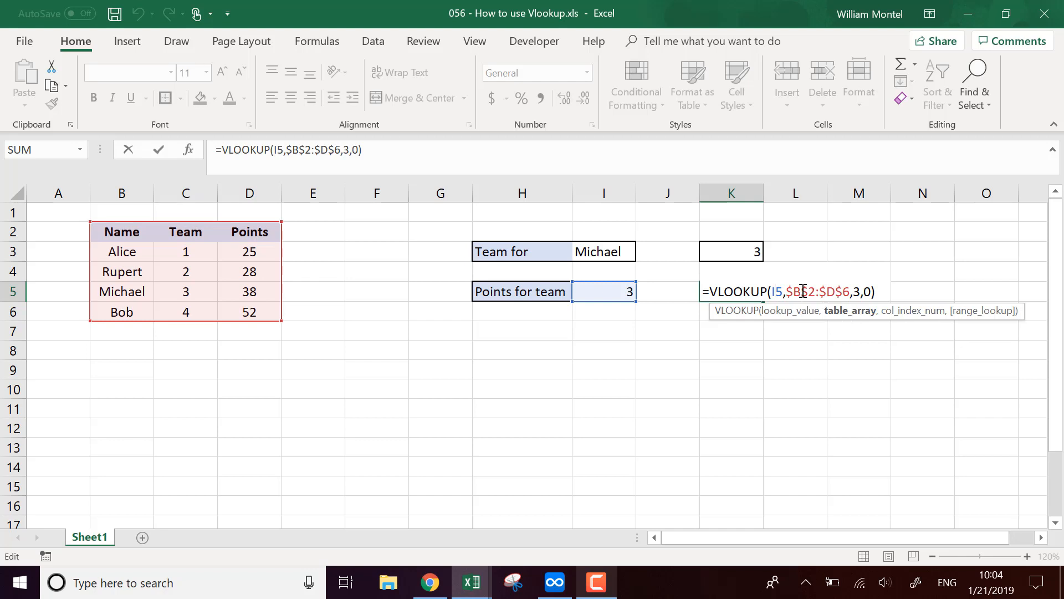
pyautogui.moveTo(849, 290); pyautogui.dragTo(790, 291)
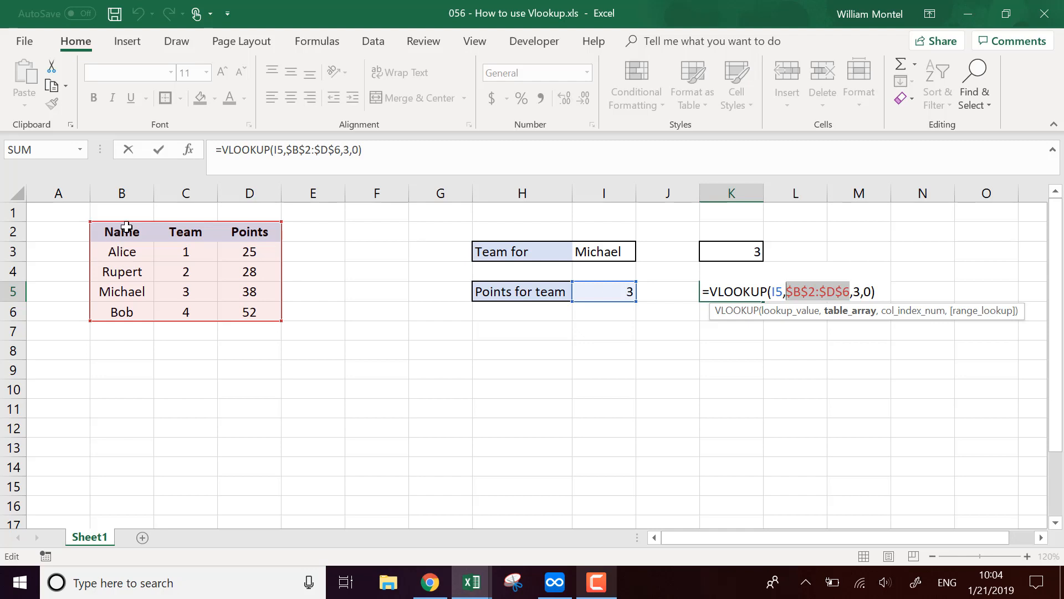
pyautogui.moveTo(90, 320); pyautogui.dragTo(156, 318)
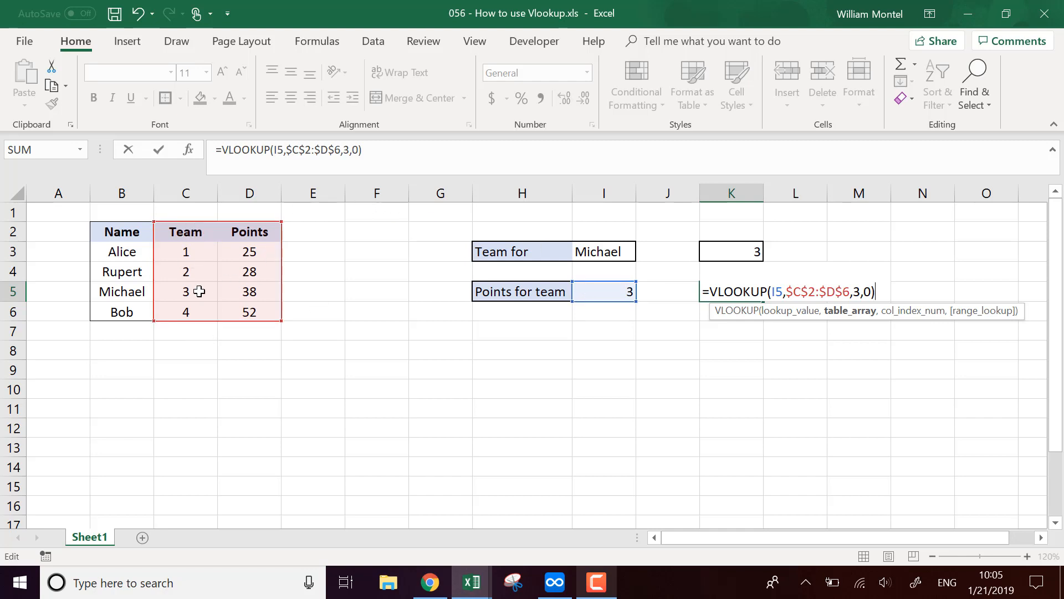
# Set the column index in the K5 VLOOKUP to 2 and enter the corrected formula
pyautogui.click(423, 155)
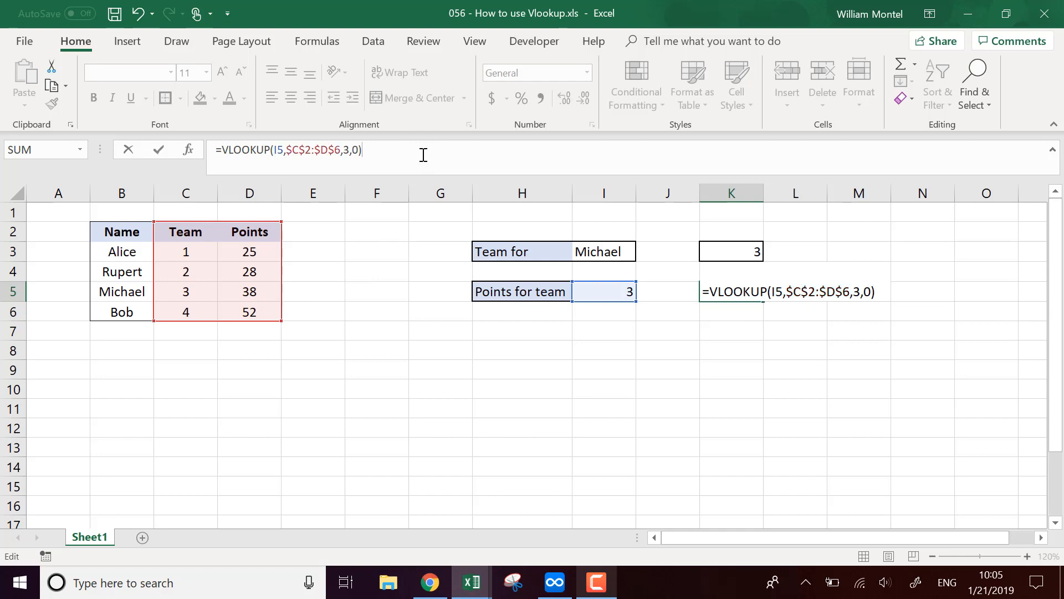
pyautogui.click(875, 292)
pyautogui.doubleClick(856, 292)
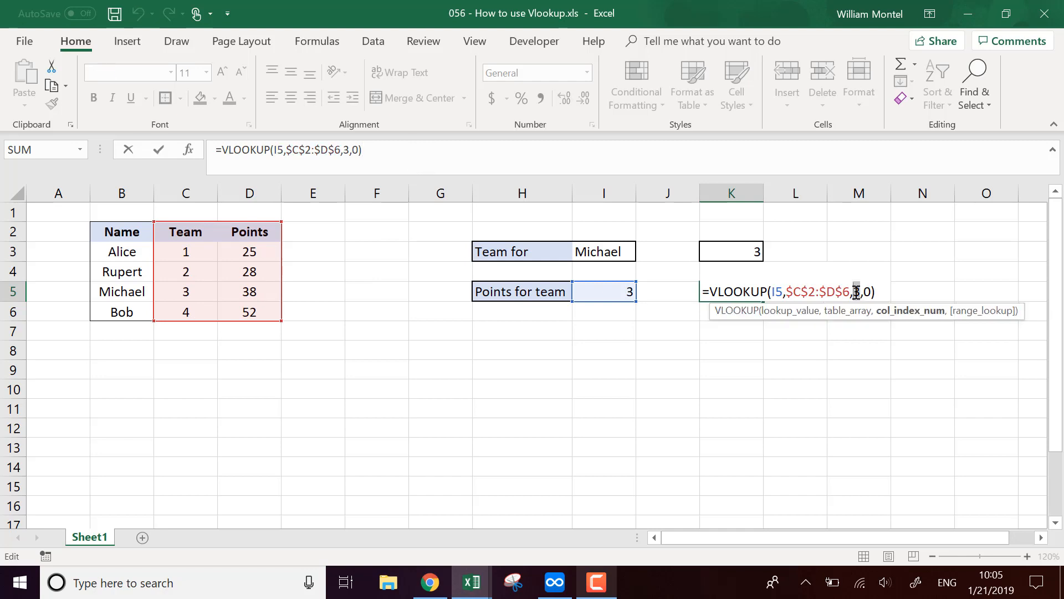
pyautogui.write('2')
pyautogui.press('Return')
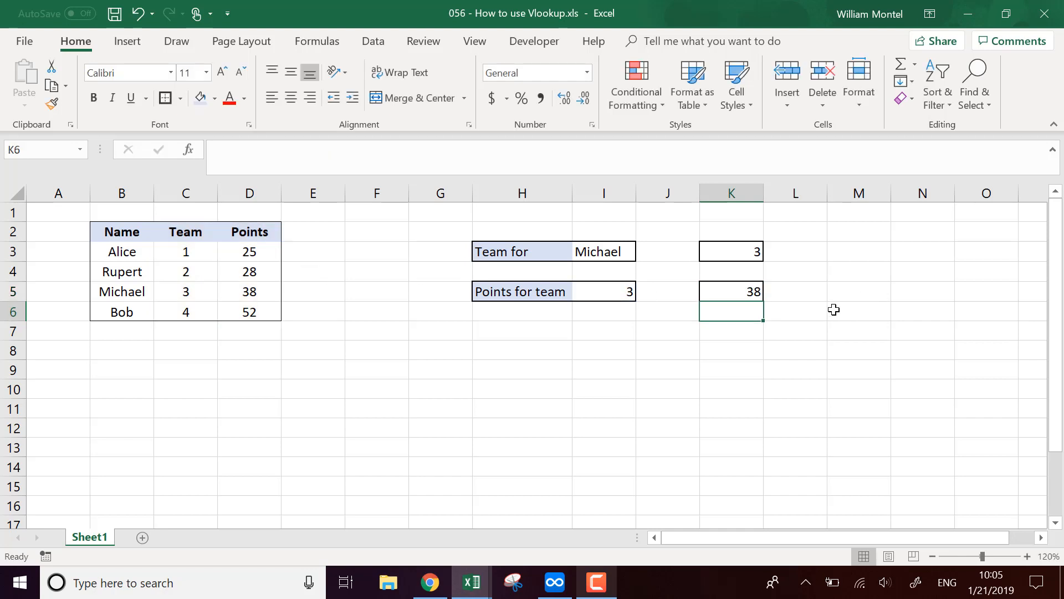
# Compare the K5 result with the table's team 3 row, and replace the team number in I5 with 1
pyautogui.click(796, 298)
pyautogui.click(611, 289)
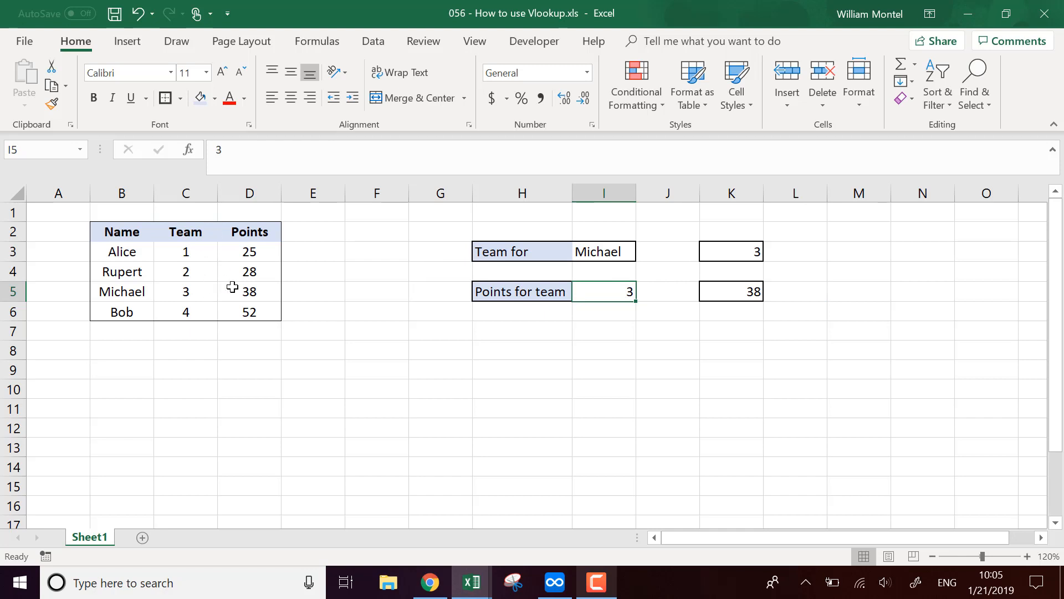
pyautogui.click(206, 291)
pyautogui.click(247, 293)
pyautogui.click(611, 297)
pyautogui.write('1')
pyautogui.press('Return')
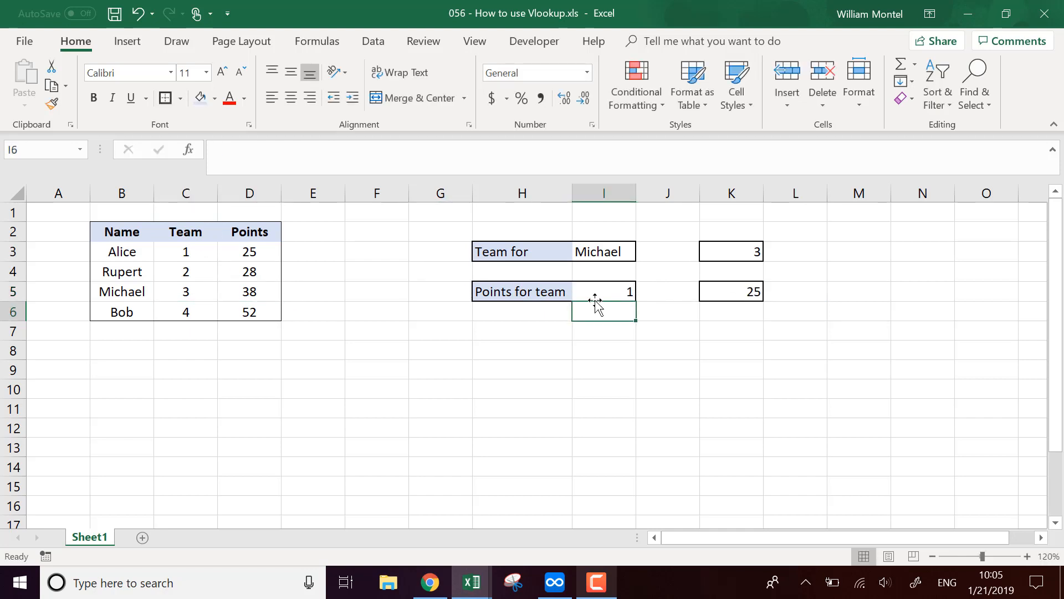
pyautogui.click(731, 293)
pyautogui.click(770, 361)
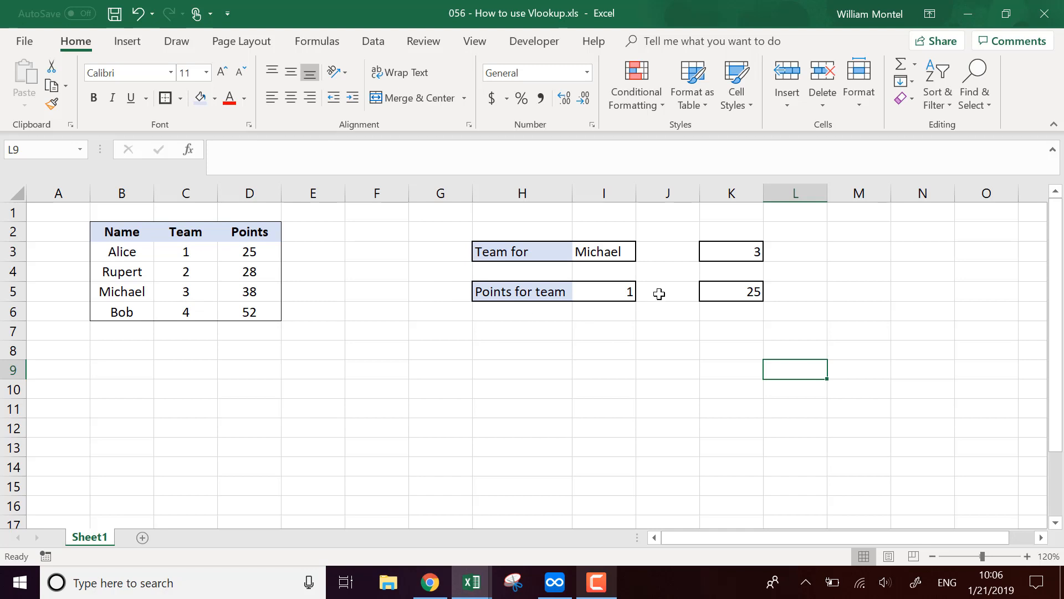
pyautogui.click(701, 425)
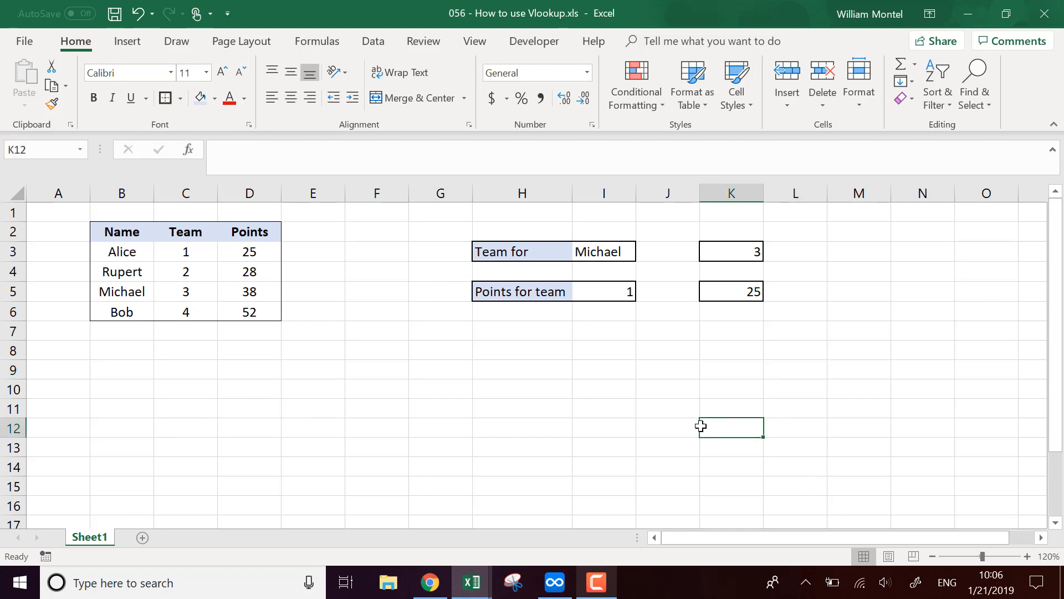